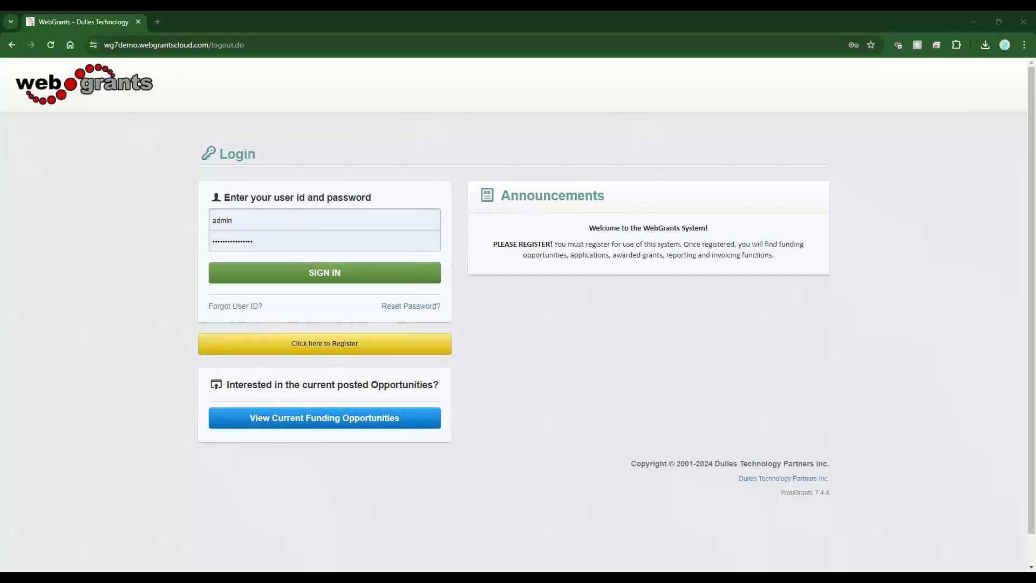
- Sign in with the prefilled credentials and open the Posted Opportunities search in the Internal Grants module
{"action": "left_click", "coordinate": [306, 273]}
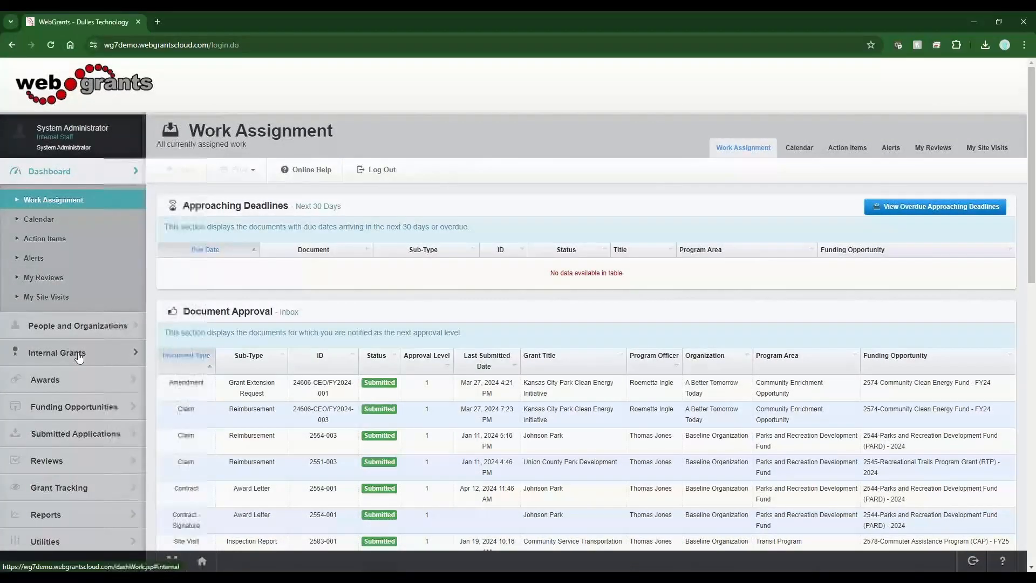
{"action": "left_click", "coordinate": [79, 357]}
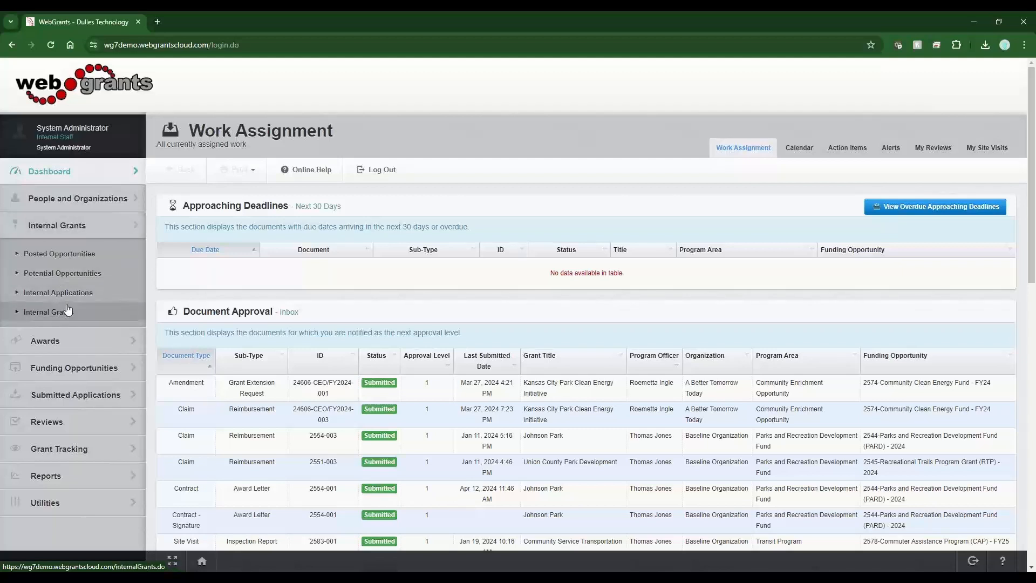
{"action": "left_click", "coordinate": [79, 260]}
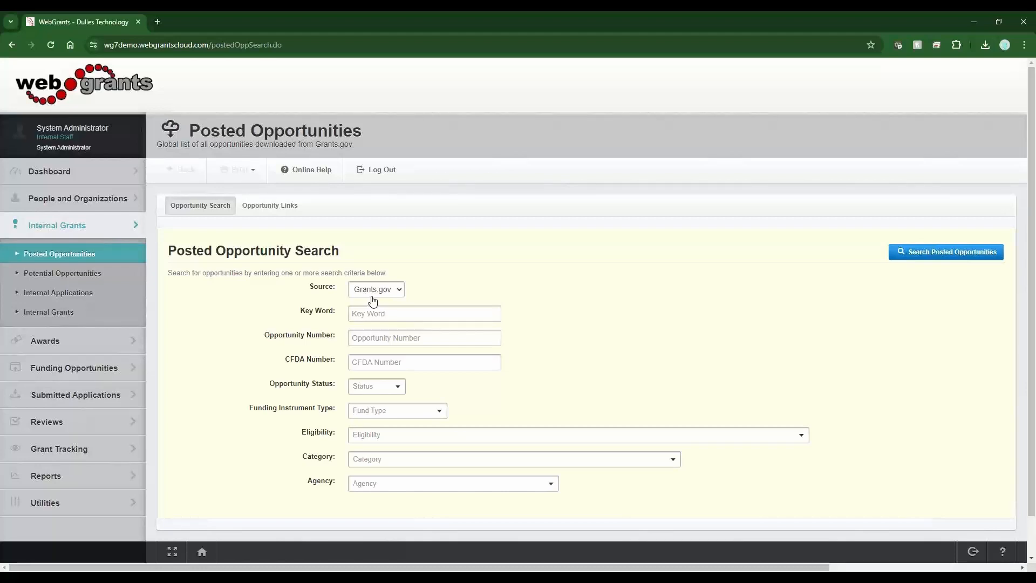
- Search the posted Grants.gov opportunities for the category Disaster Prevention and Relief
{"action": "left_click_drag", "start_coordinate": [308, 294], "coordinate": [349, 456]}
{"action": "left_click", "coordinate": [481, 383]}
{"action": "left_click", "coordinate": [427, 464]}
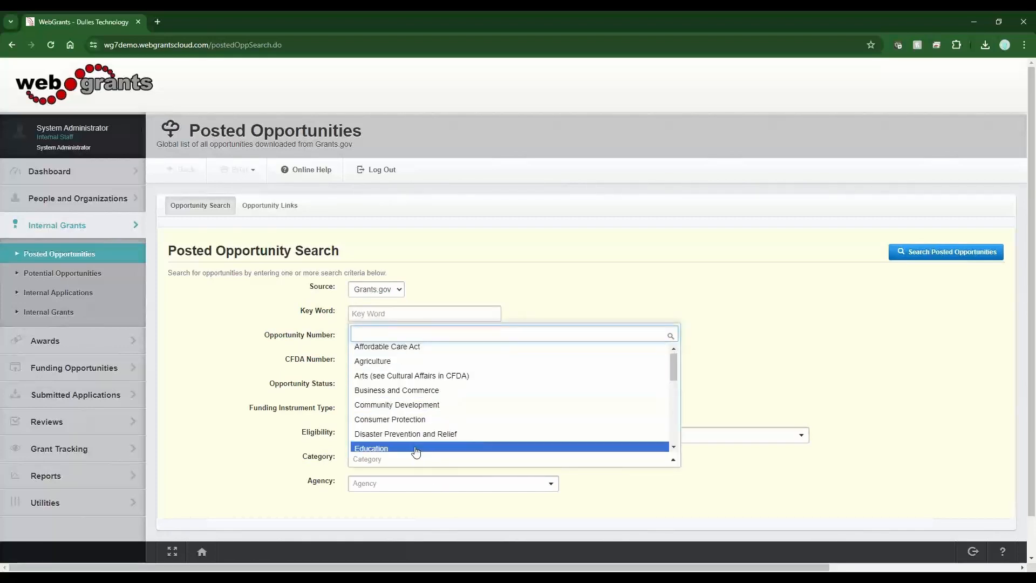
{"action": "left_click", "coordinate": [413, 441]}
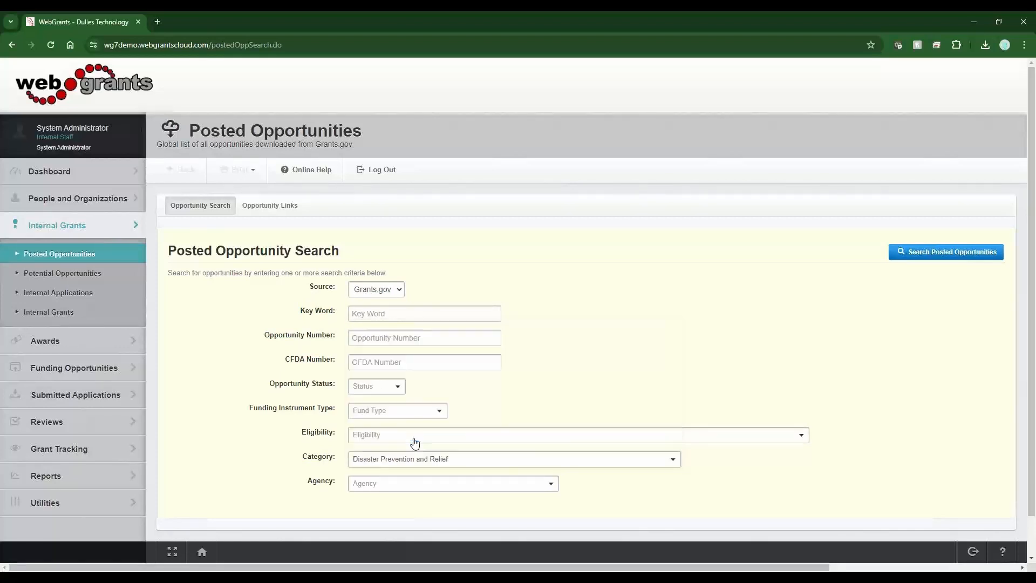
{"action": "left_click", "coordinate": [912, 252]}
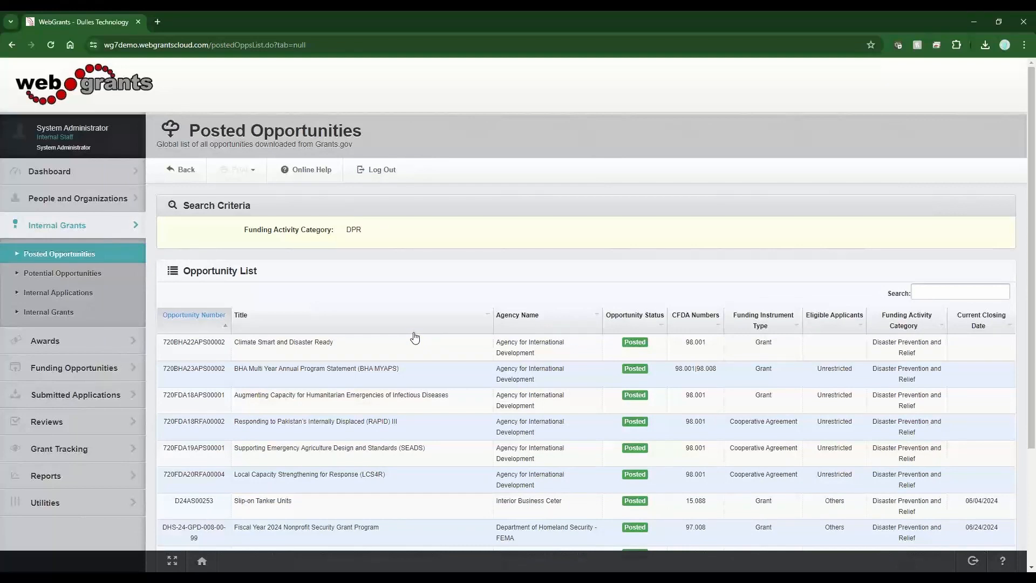
- Open the Fiscal Year 2024 Nonprofit Security Grant Program opportunity from the results and review its details
{"action": "scroll", "coordinate": [416, 339], "scroll_direction": "down", "scroll_amount": 3}
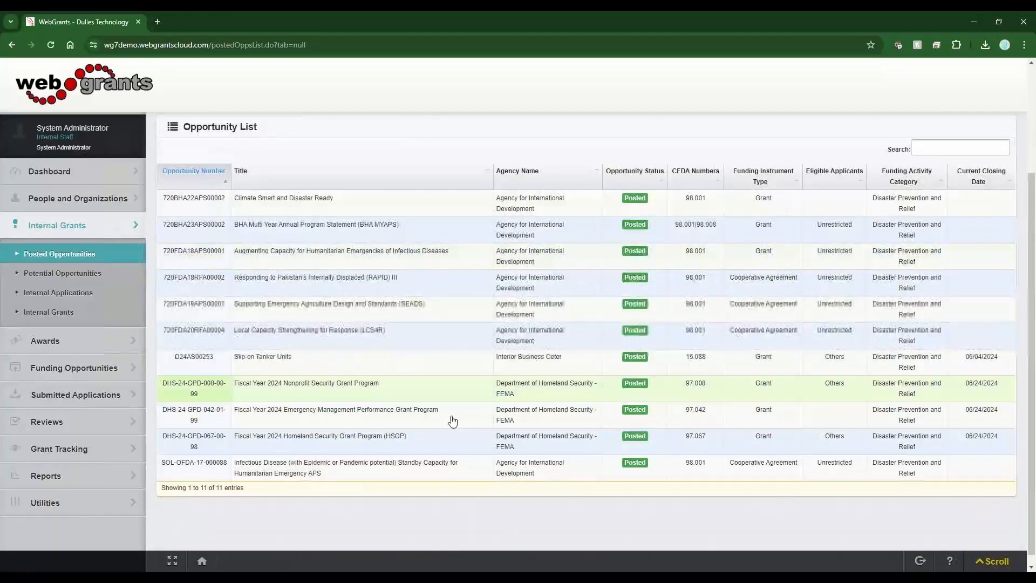
{"action": "left_click", "coordinate": [324, 400]}
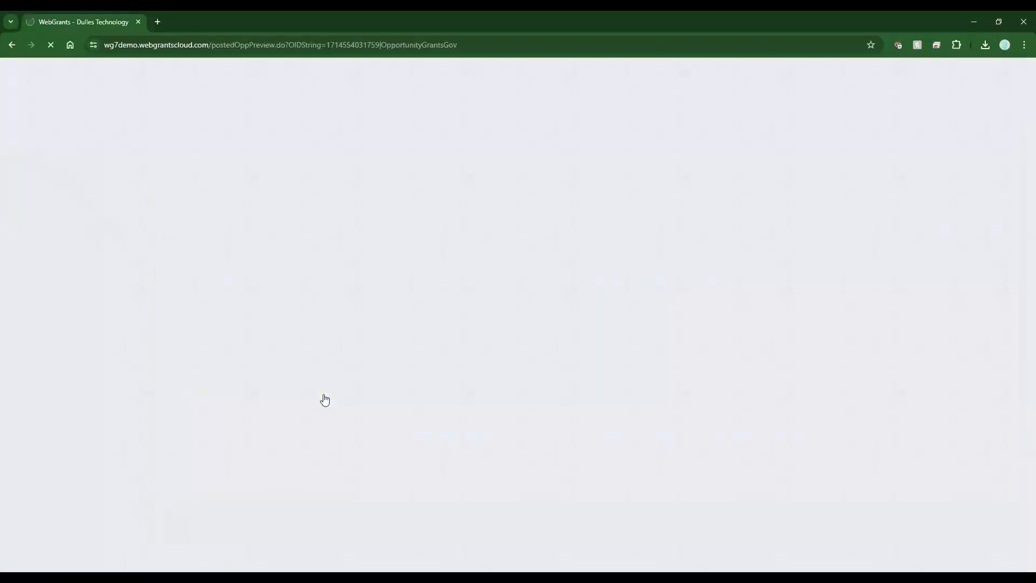
{"action": "scroll", "coordinate": [316, 272], "scroll_direction": "down", "scroll_amount": 4}
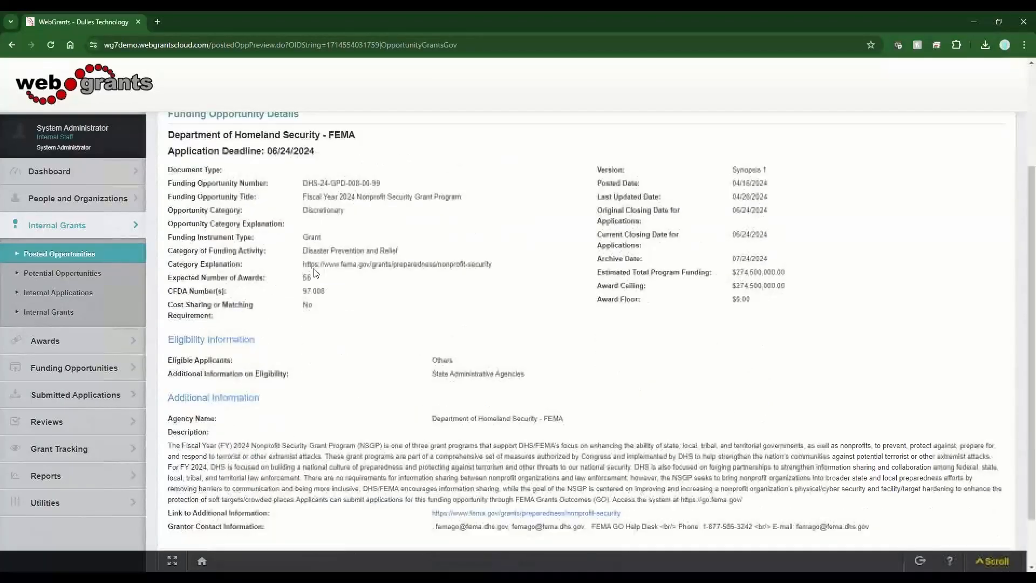
{"action": "scroll", "coordinate": [316, 272], "scroll_direction": "up", "scroll_amount": 4}
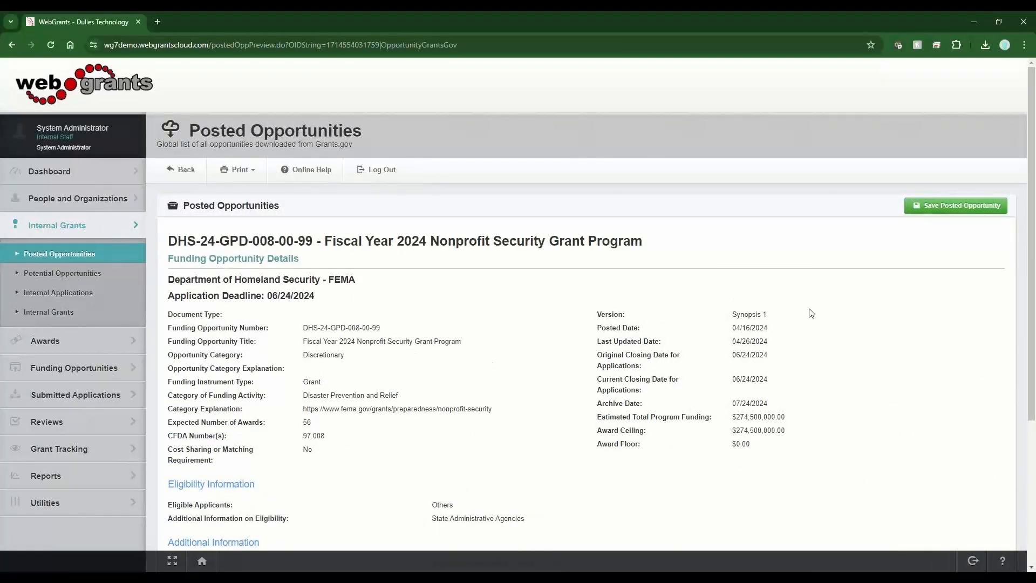
- Save the posted opportunity as a potential opportunity under the program area Community Enrichment Opportunity (CEO)
{"action": "left_click", "coordinate": [936, 215]}
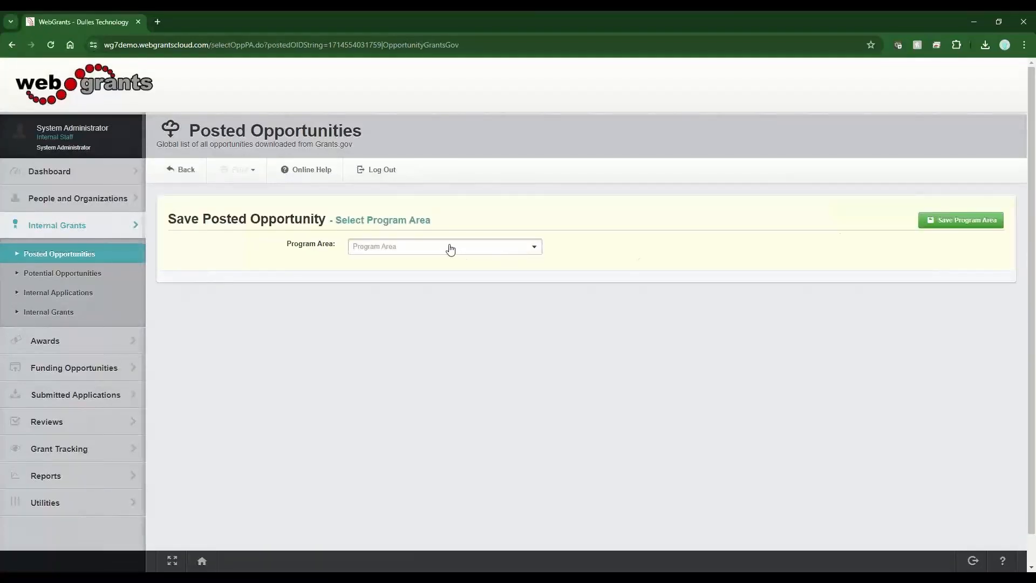
{"action": "left_click", "coordinate": [450, 248]}
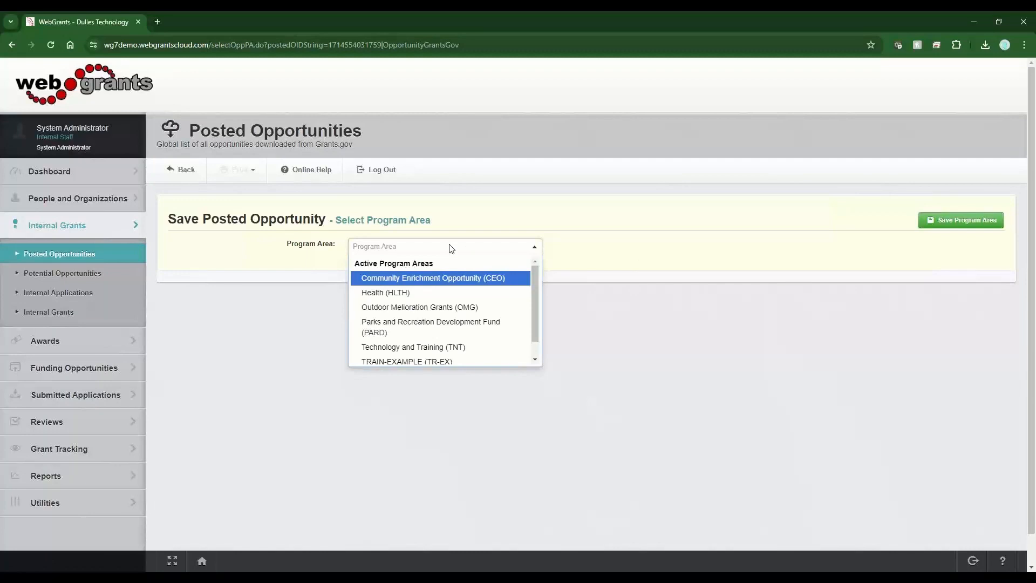
{"action": "left_click", "coordinate": [442, 278]}
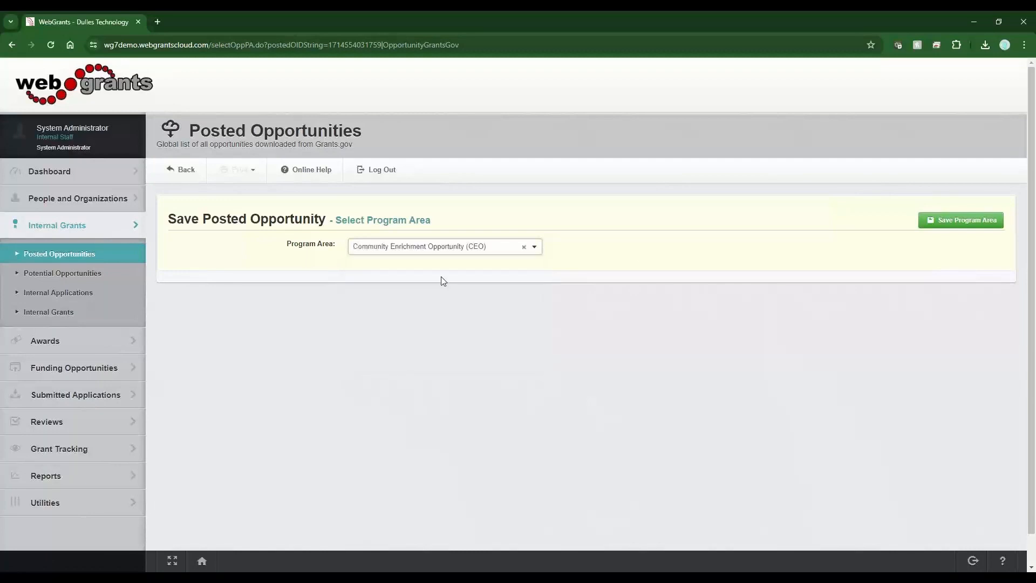
{"action": "left_click", "coordinate": [959, 223]}
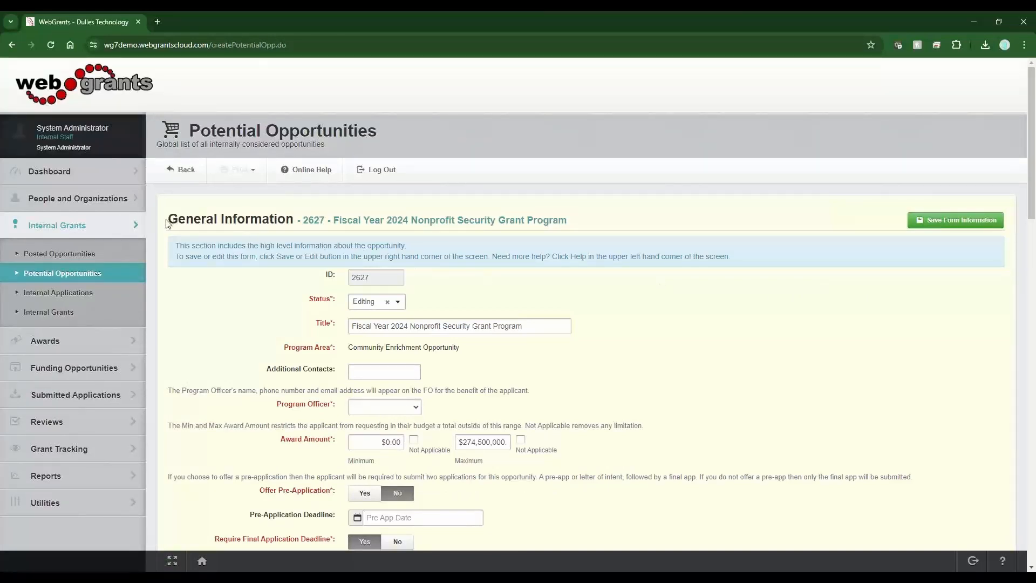
{"action": "left_click_drag", "start_coordinate": [169, 219], "coordinate": [580, 224]}
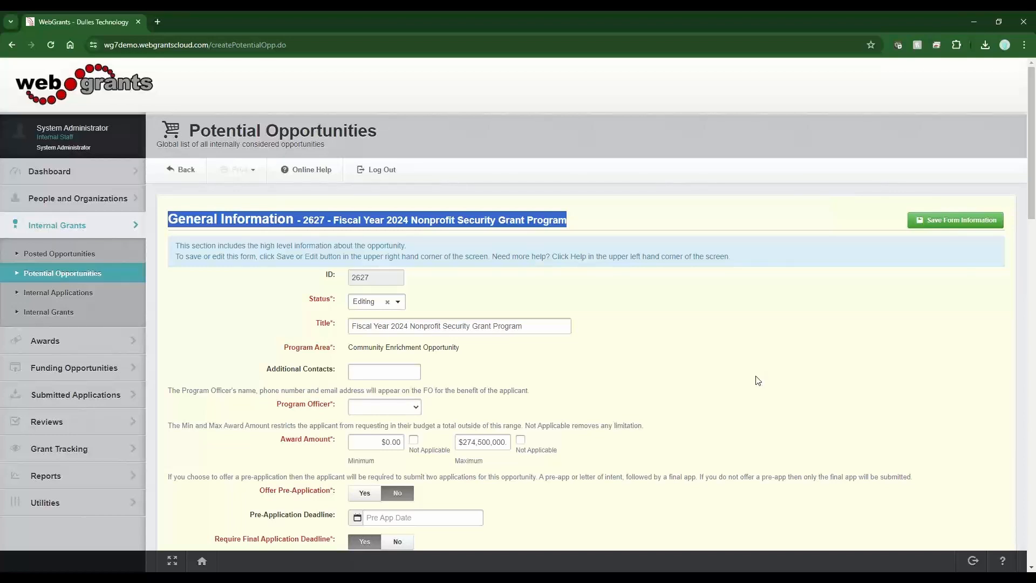
- Open the list of potential opportunities and look over the current funding opportunities
{"action": "left_click", "coordinate": [81, 275]}
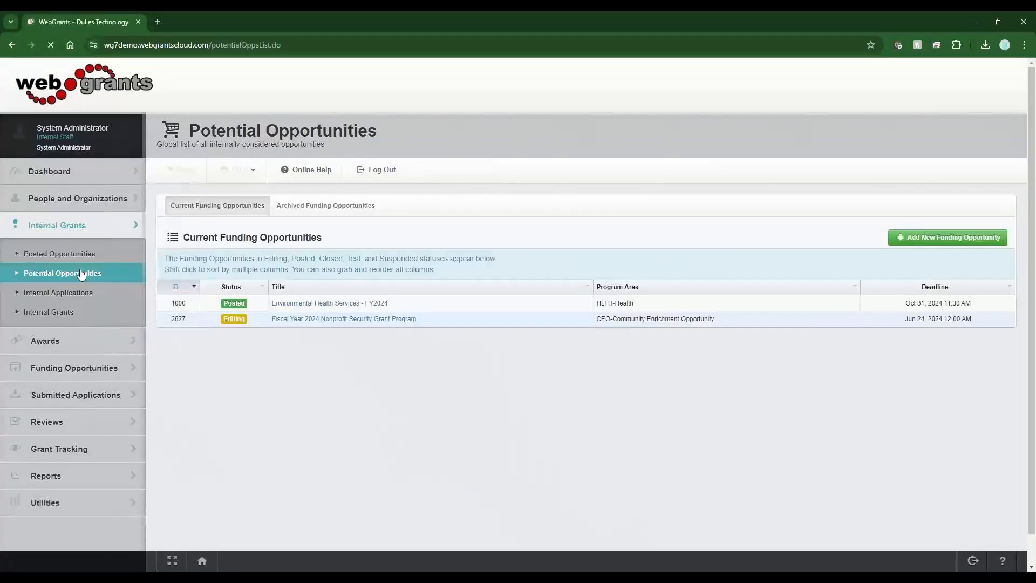
{"action": "left_click", "coordinate": [928, 242]}
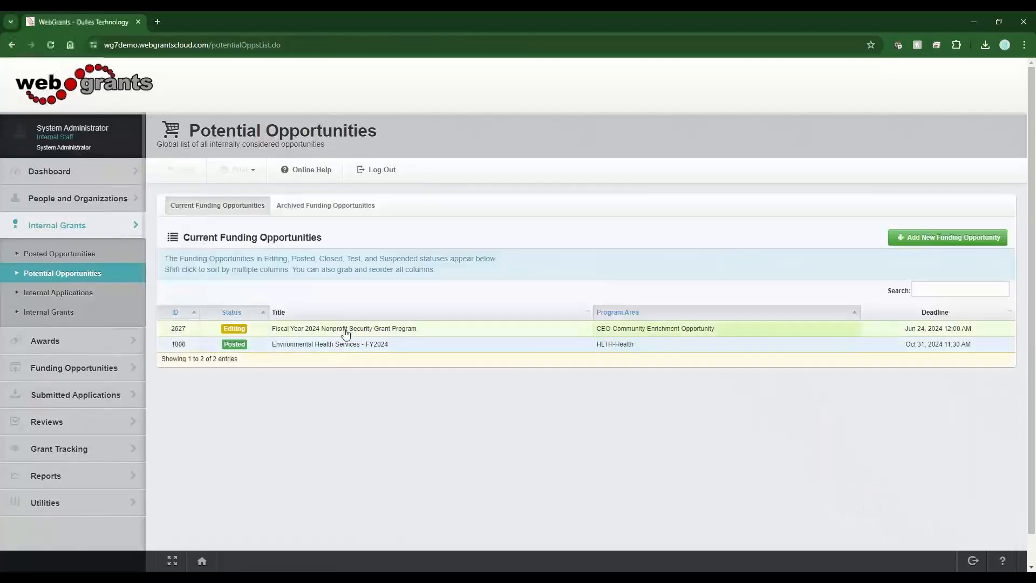
{"action": "left_click", "coordinate": [334, 344]}
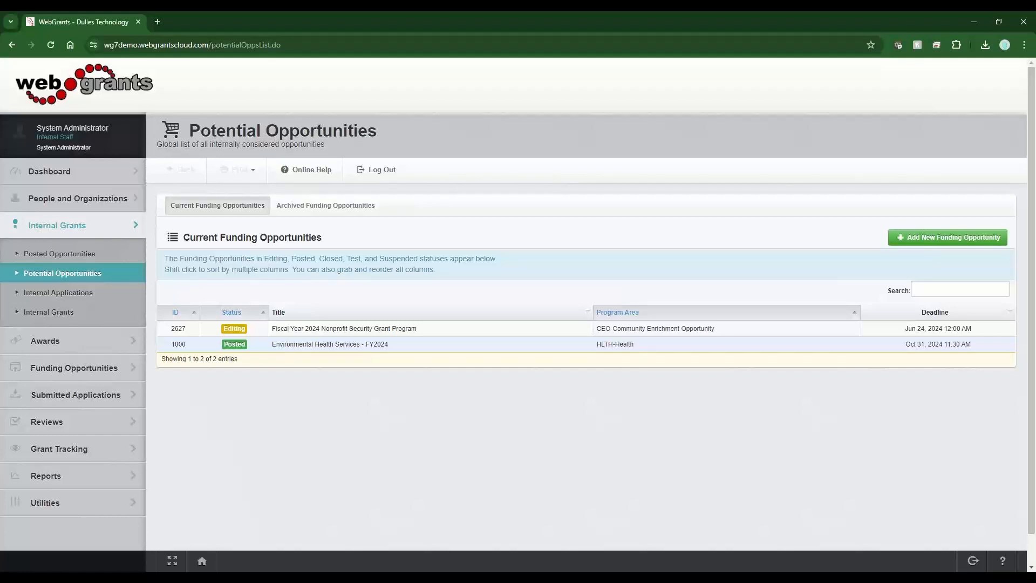
- In the Fiscal Year 2024 Nonprofit Security Grant Program's general information, set the Funding Opportunity approval levels to 3 and save the form
{"action": "left_click", "coordinate": [393, 330]}
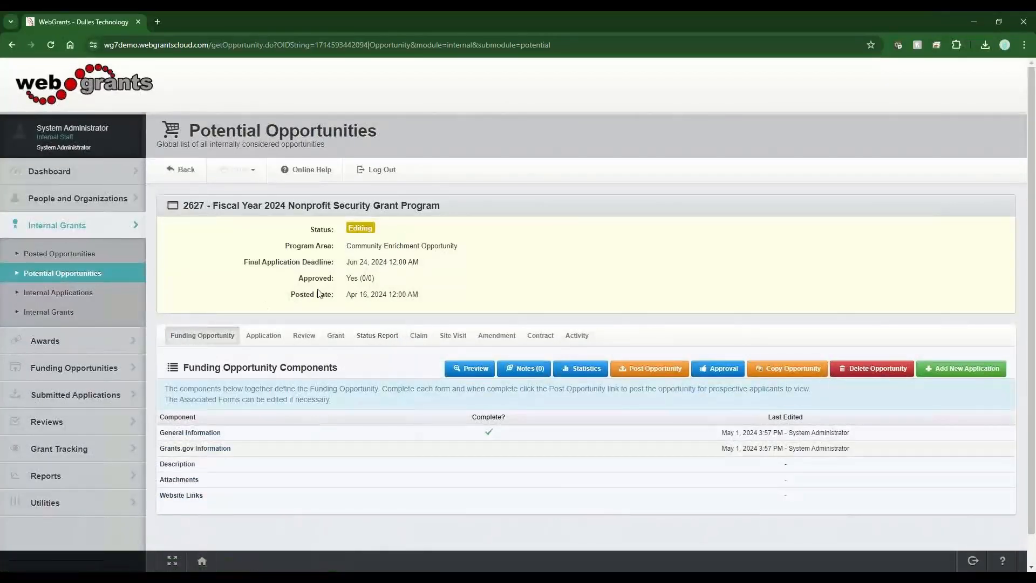
{"action": "left_click", "coordinate": [235, 436]}
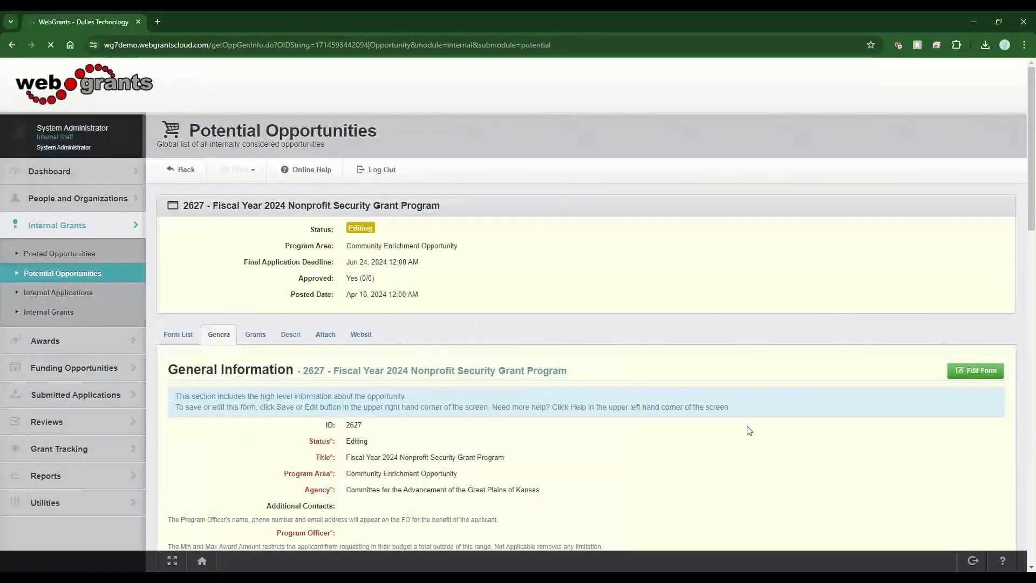
{"action": "left_click", "coordinate": [949, 374]}
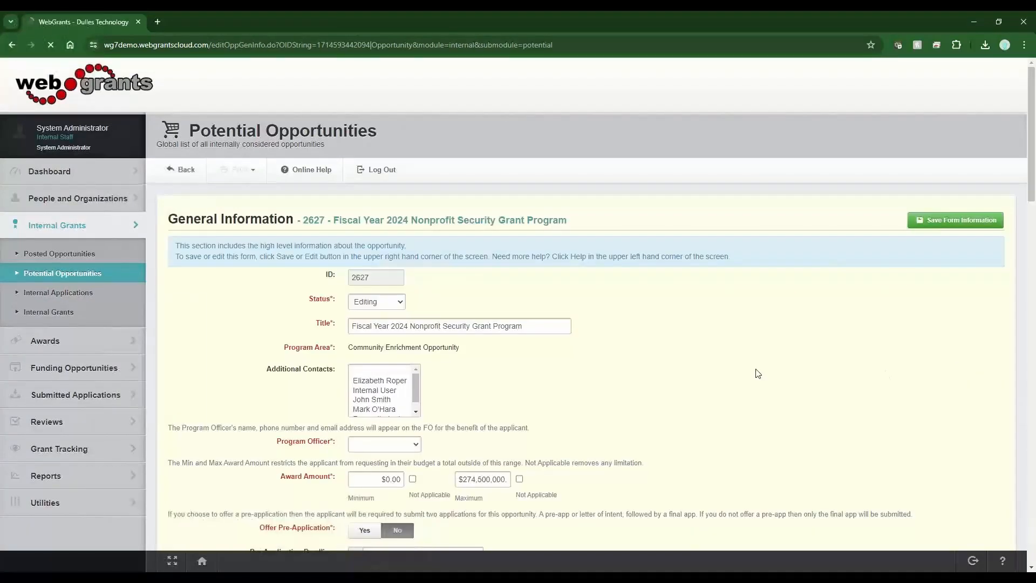
{"action": "scroll", "coordinate": [756, 371], "scroll_direction": "down", "scroll_amount": 3}
{"action": "scroll", "coordinate": [758, 374], "scroll_direction": "down", "scroll_amount": 5}
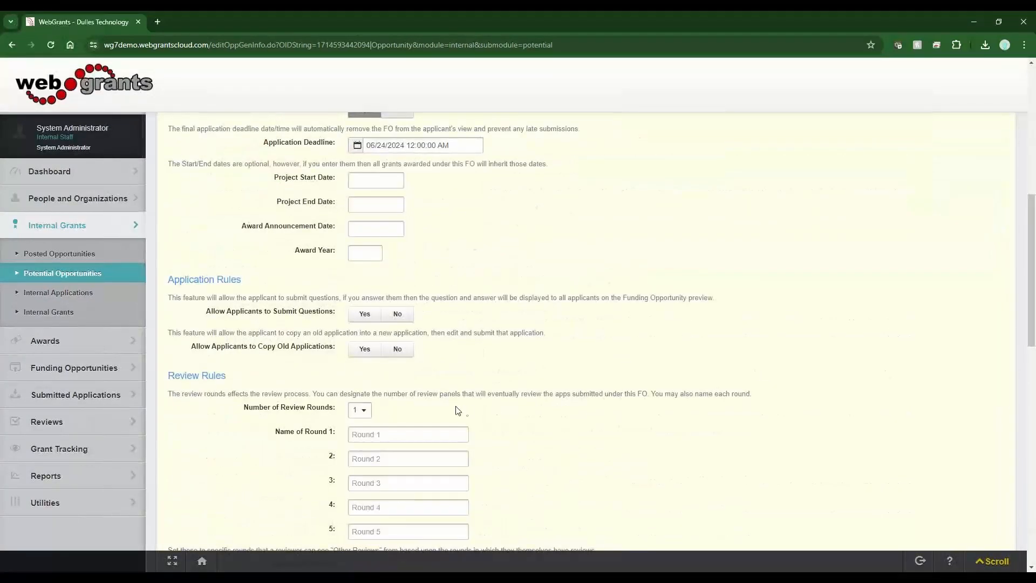
{"action": "scroll", "coordinate": [456, 411], "scroll_direction": "down", "scroll_amount": 3}
{"action": "left_click", "coordinate": [363, 499]}
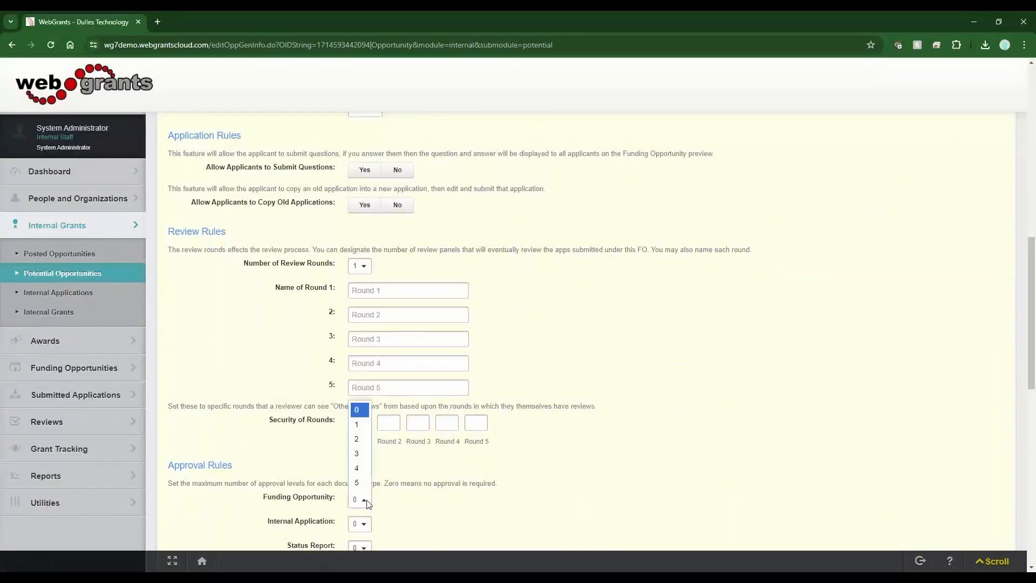
{"action": "left_click", "coordinate": [358, 453]}
{"action": "scroll", "coordinate": [636, 435], "scroll_direction": "up", "scroll_amount": 10}
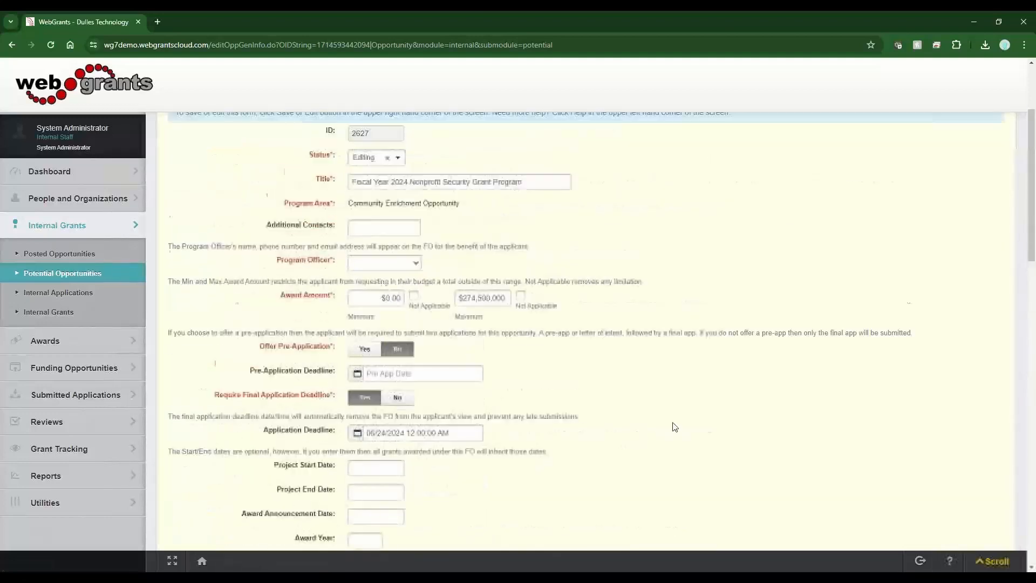
{"action": "left_click", "coordinate": [942, 222]}
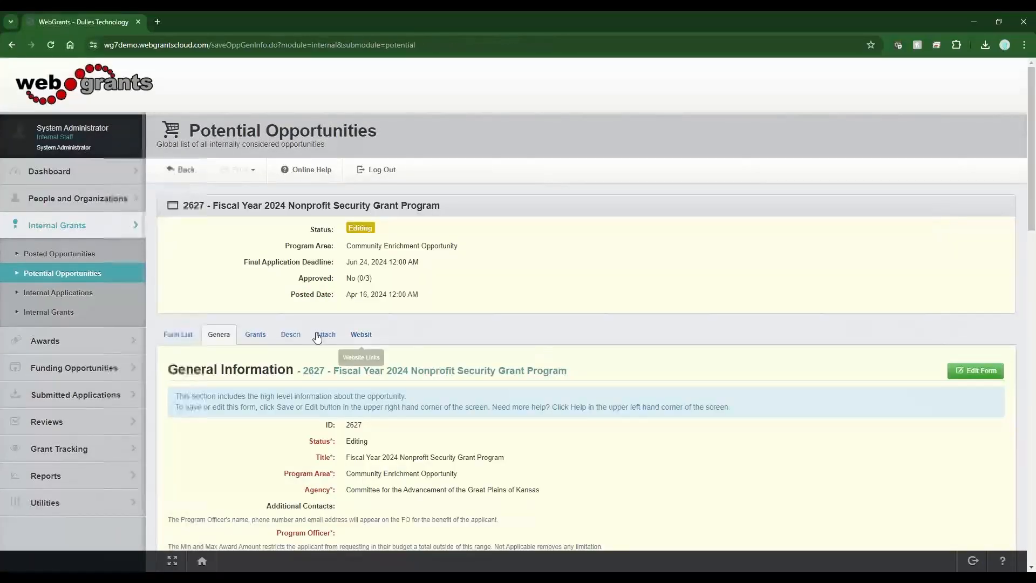
- View the edited opportunity's approval form, and open the potential opportunity Environmental Health Services - FY2024 from the list
{"action": "left_click", "coordinate": [177, 334]}
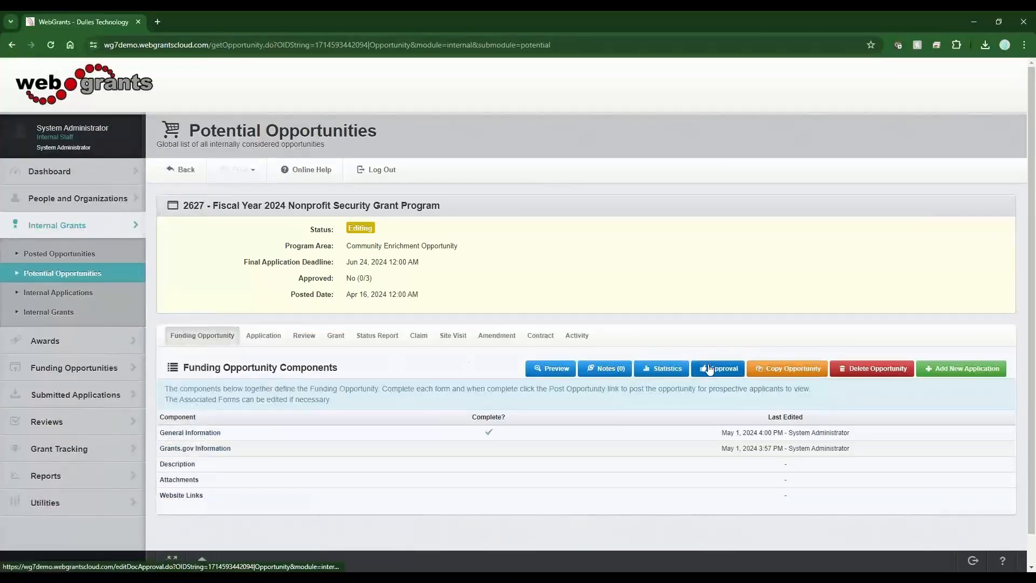
{"action": "left_click", "coordinate": [711, 368]}
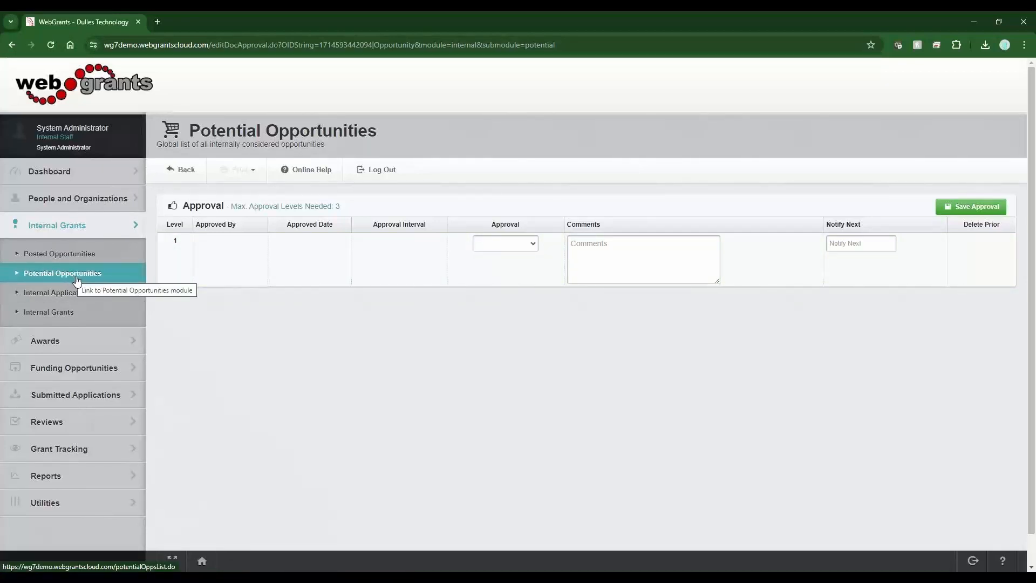
{"action": "left_click", "coordinate": [76, 278]}
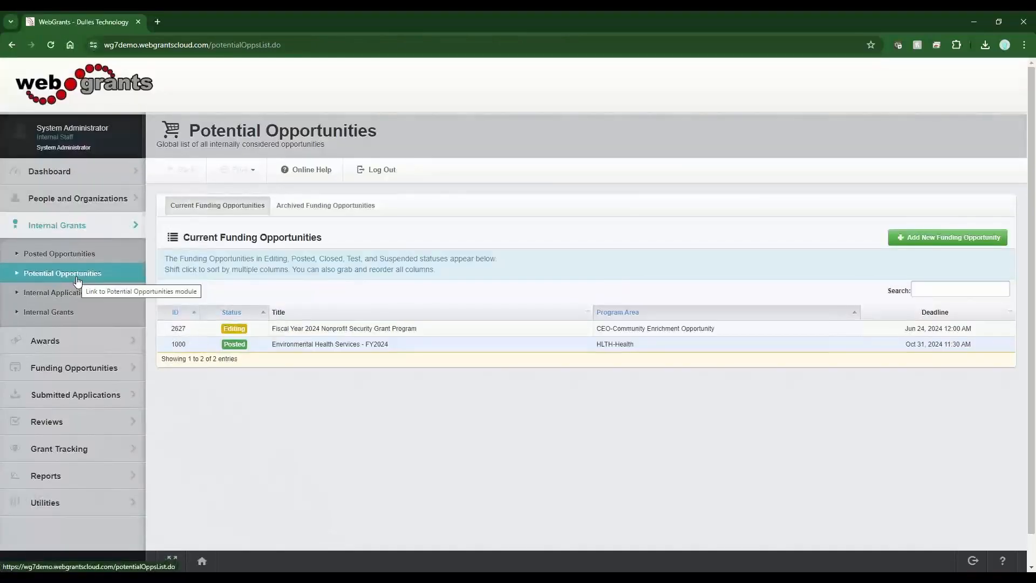
{"action": "left_click", "coordinate": [286, 352]}
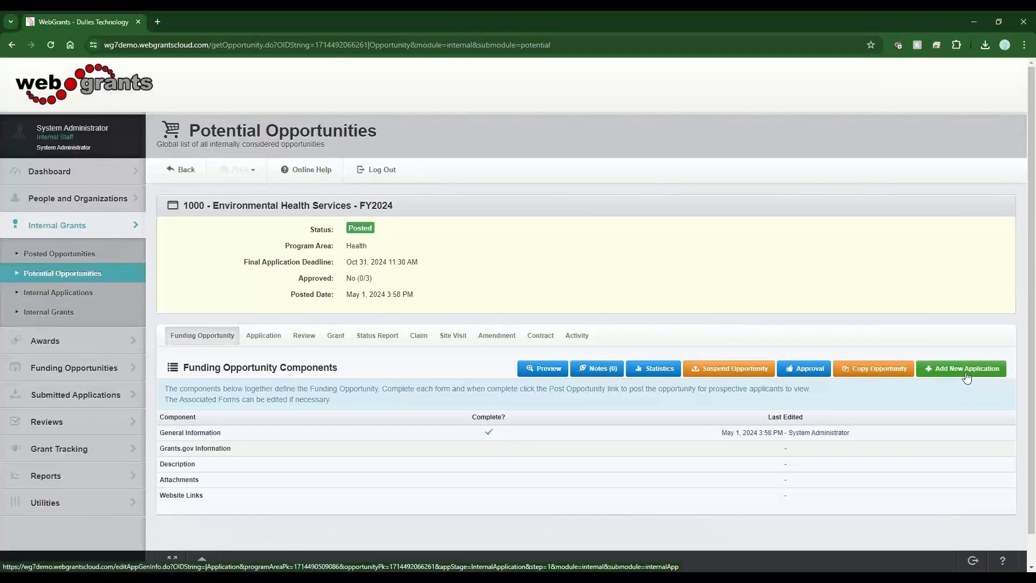
- Open the list of active internal applications
{"action": "left_click", "coordinate": [48, 294]}
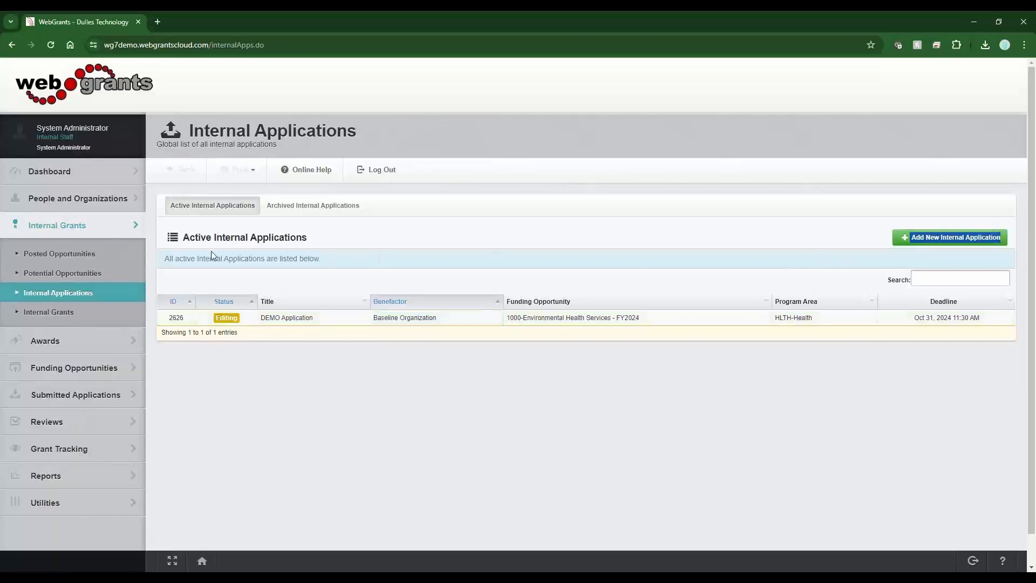
{"action": "left_click_drag", "start_coordinate": [182, 257], "coordinate": [286, 400]}
{"action": "left_click", "coordinate": [286, 400]}
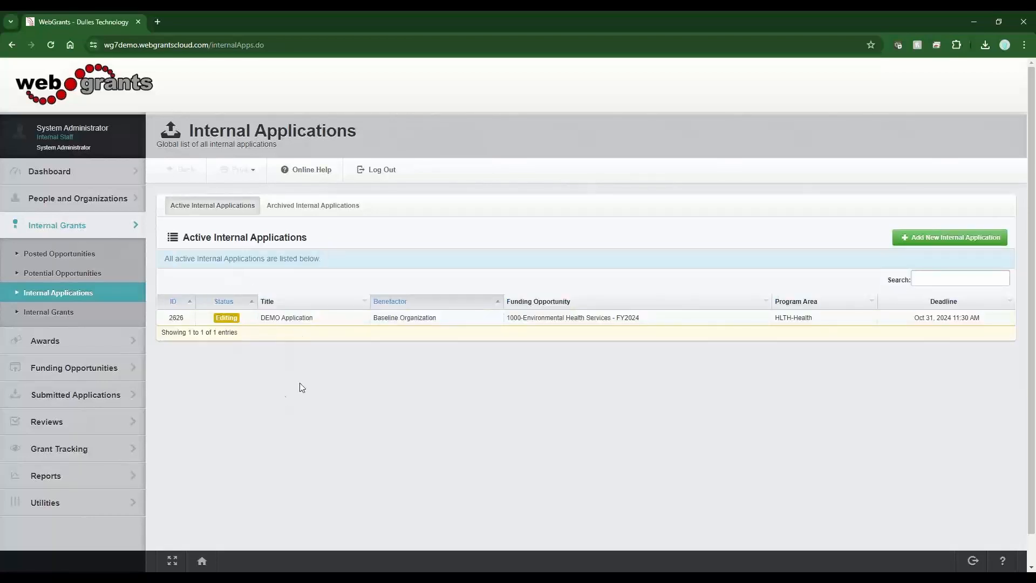
- Start a new internal application for funding opportunity 1000 - Environmental Health Services - FY2024 and title it Demo
{"action": "left_click", "coordinate": [926, 240]}
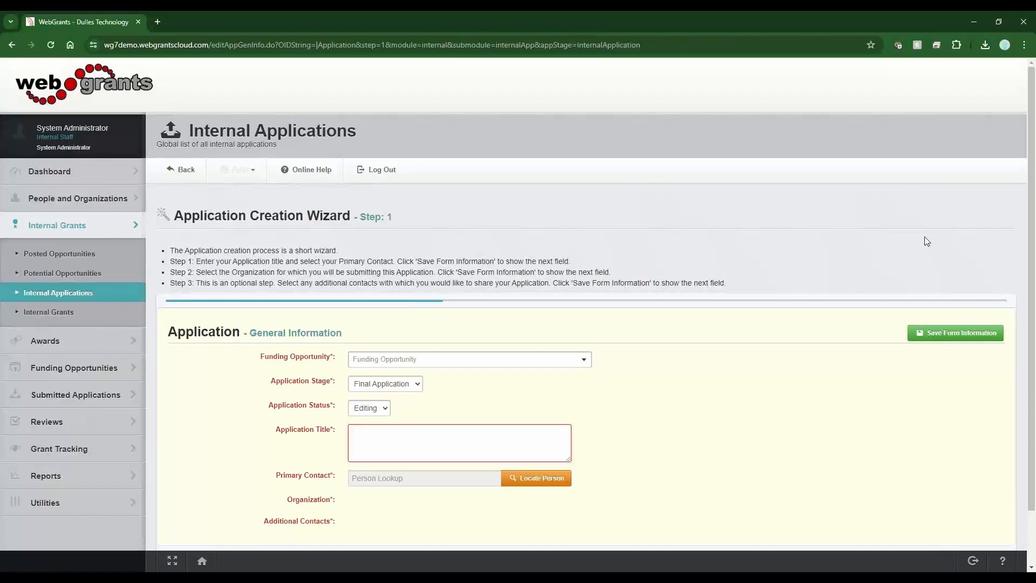
{"action": "left_click", "coordinate": [478, 362]}
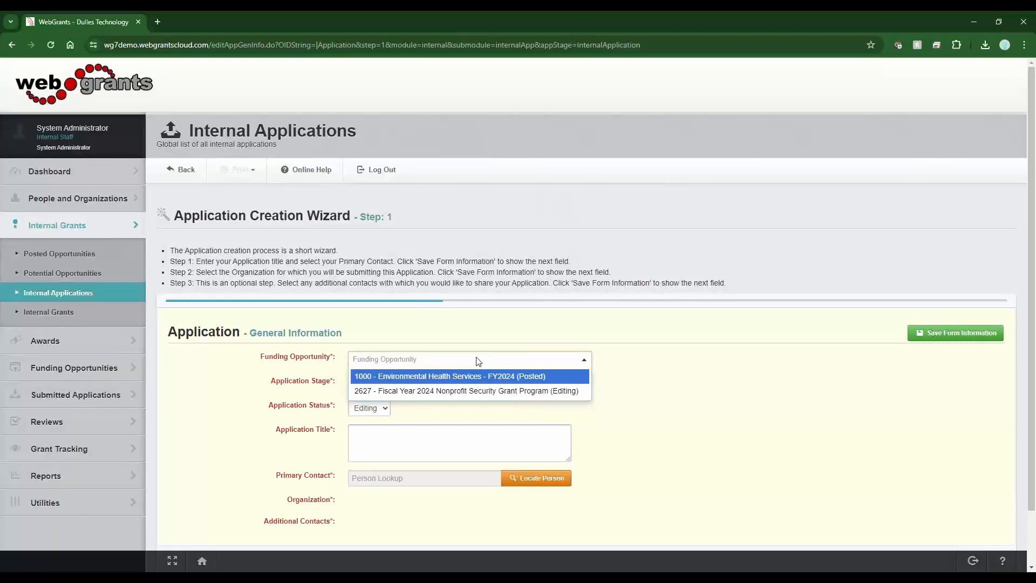
{"action": "left_click", "coordinate": [464, 378]}
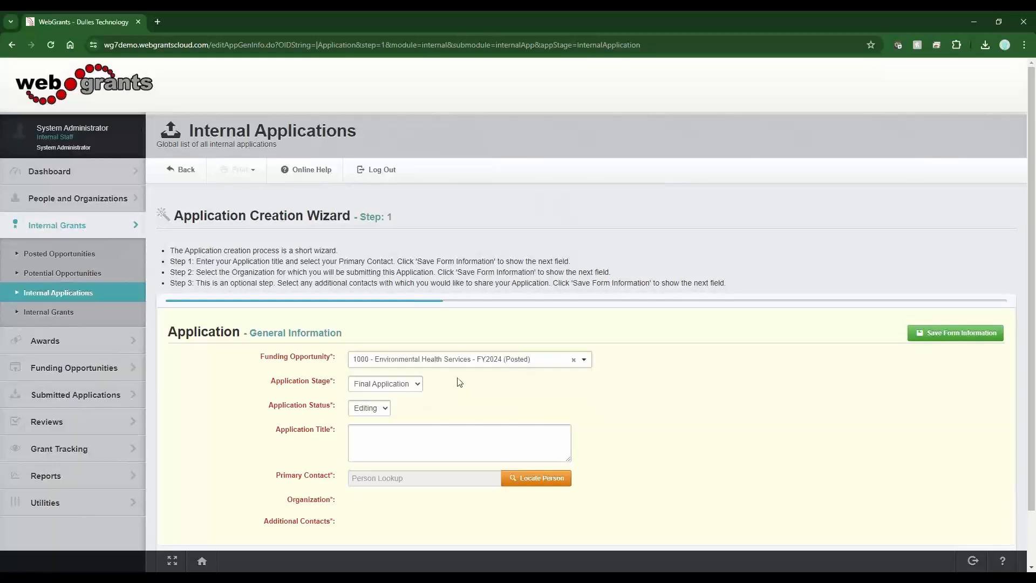
{"action": "left_click", "coordinate": [394, 449]}
{"action": "type", "text": "Demo"}
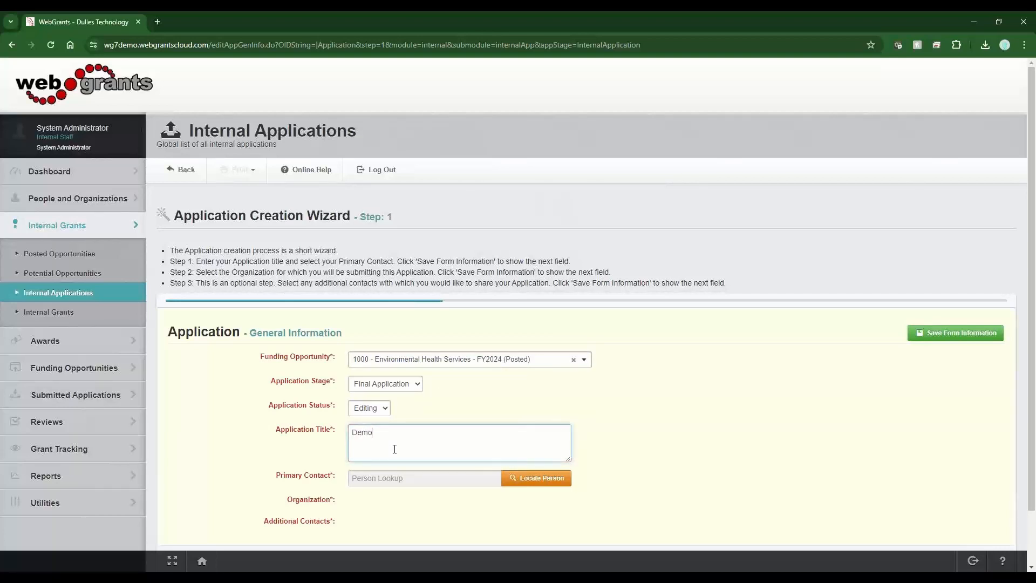
- Complete the application title as Demo for training, look up the staff member by first name as primary contact, and save the form
{"action": "type", "text": " for training"}
{"action": "left_click", "coordinate": [534, 479]}
{"action": "left_click", "coordinate": [346, 208]}
{"action": "type", "text": "janie"}
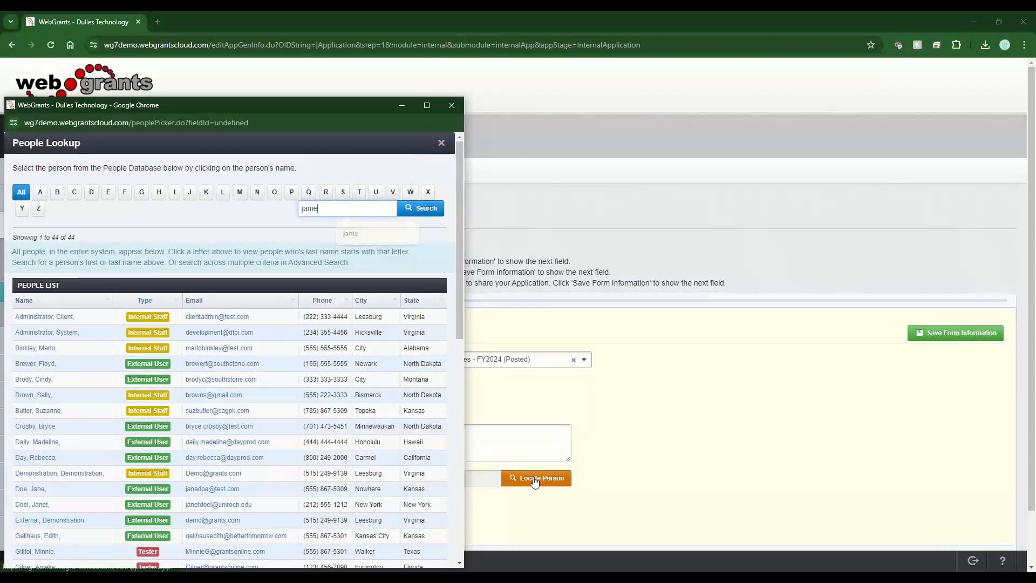
{"action": "key", "text": "Return"}
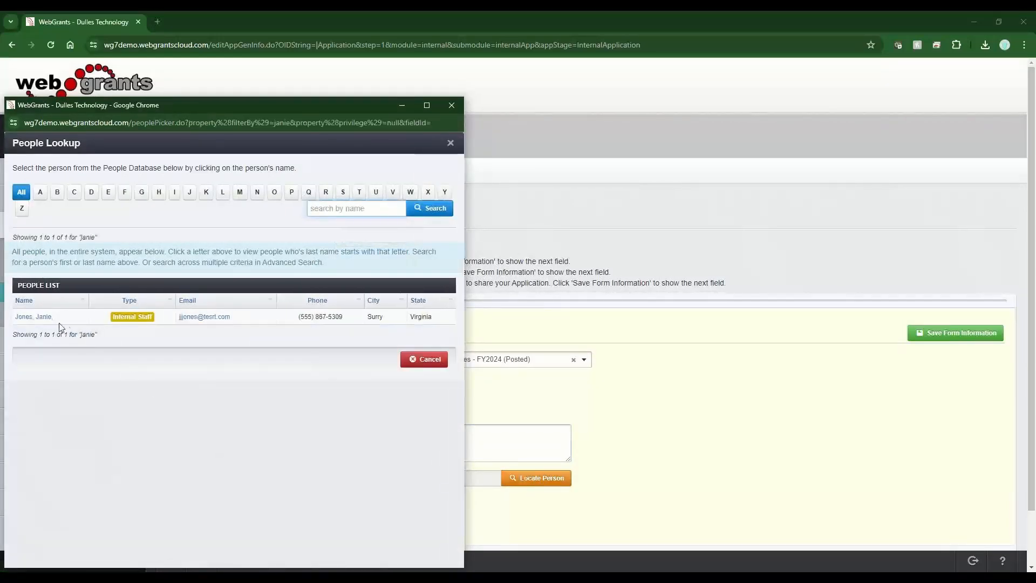
{"action": "left_click", "coordinate": [33, 316]}
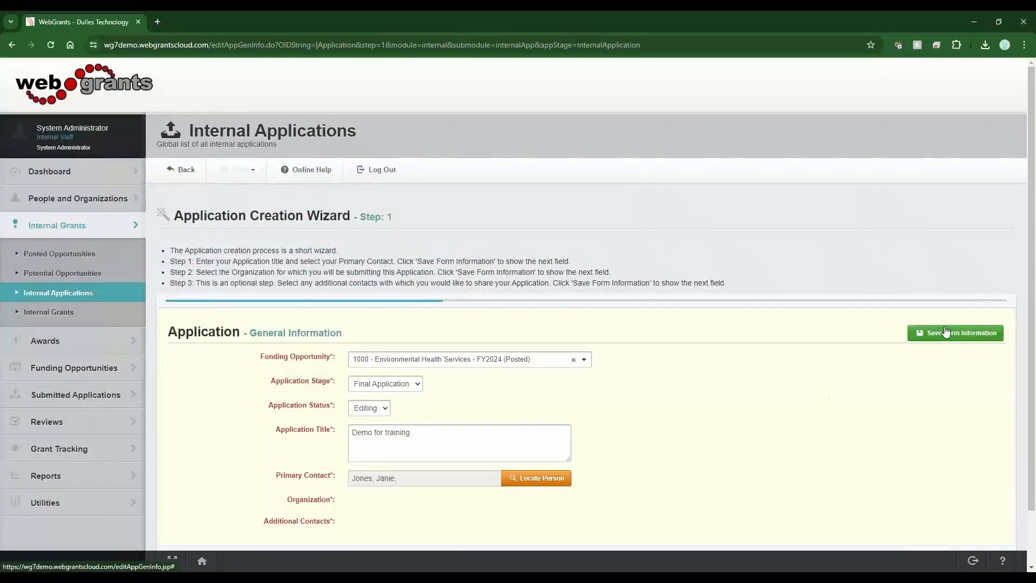
{"action": "left_click", "coordinate": [945, 331]}
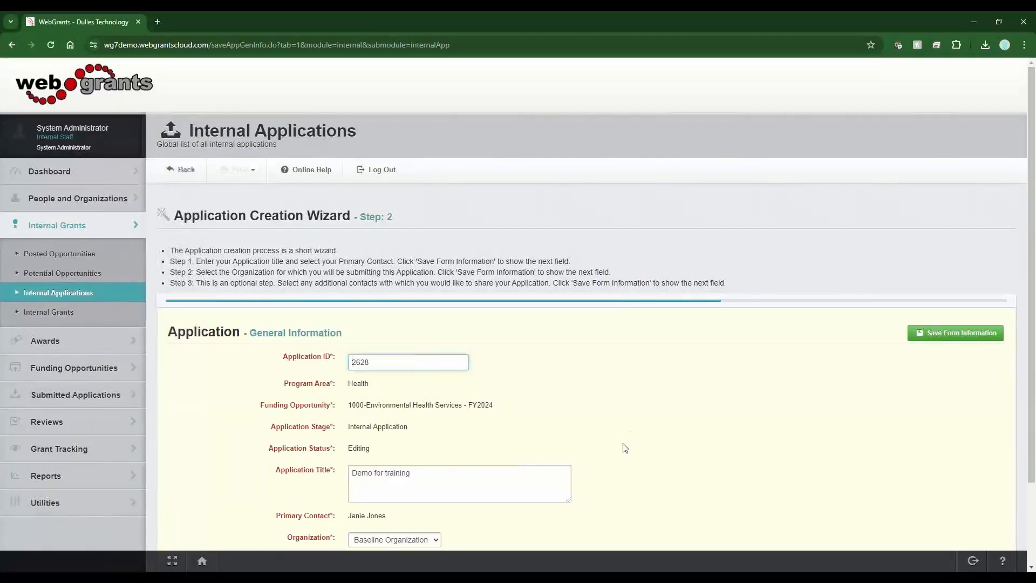
- Keep Baseline Organization as the application's organization and save the form information
{"action": "scroll", "coordinate": [624, 448], "scroll_direction": "down", "scroll_amount": 2}
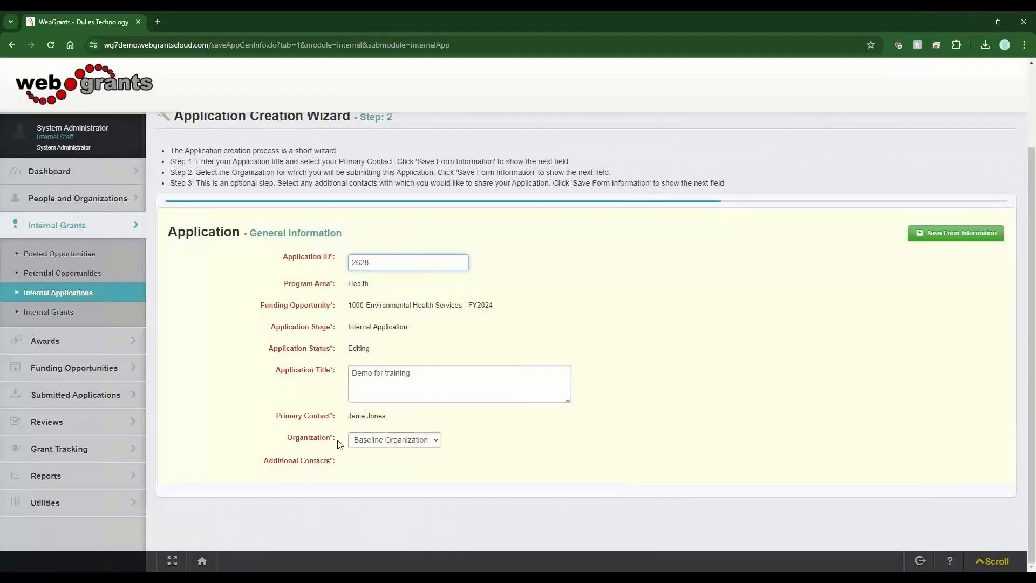
{"action": "left_click_drag", "start_coordinate": [331, 439], "coordinate": [280, 446]}
{"action": "left_click", "coordinate": [385, 442]}
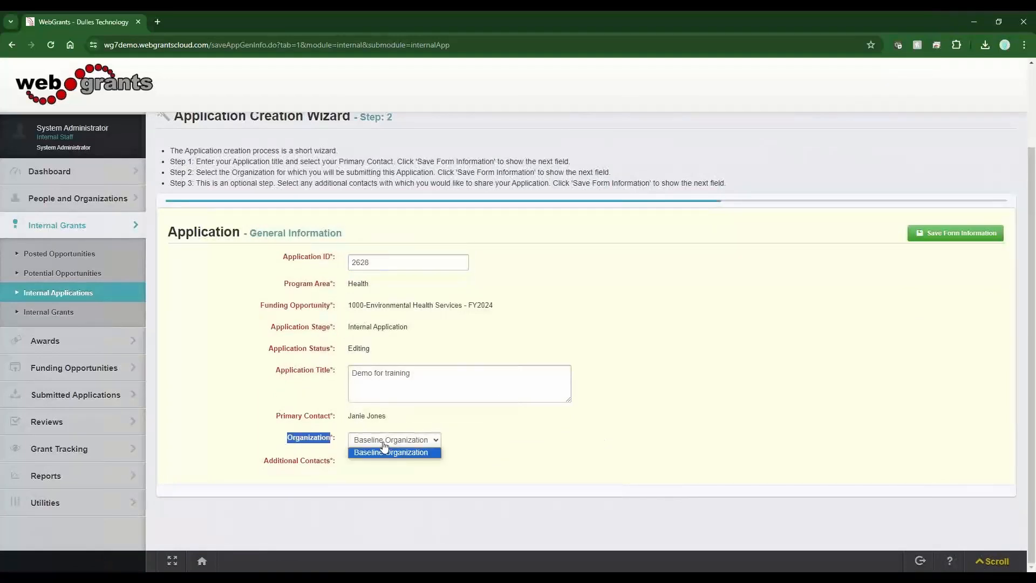
{"action": "left_click", "coordinate": [508, 446]}
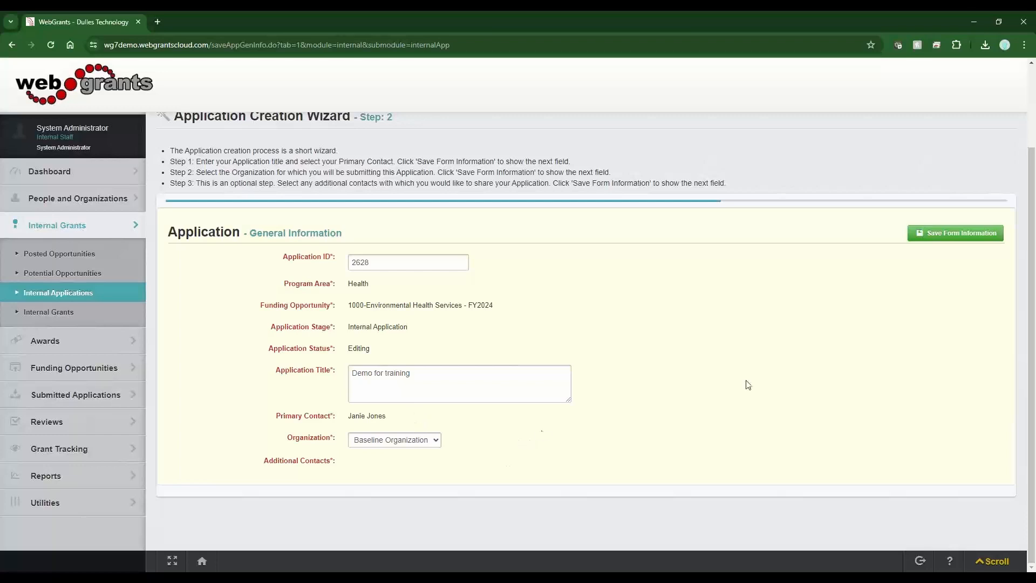
{"action": "left_click", "coordinate": [960, 235]}
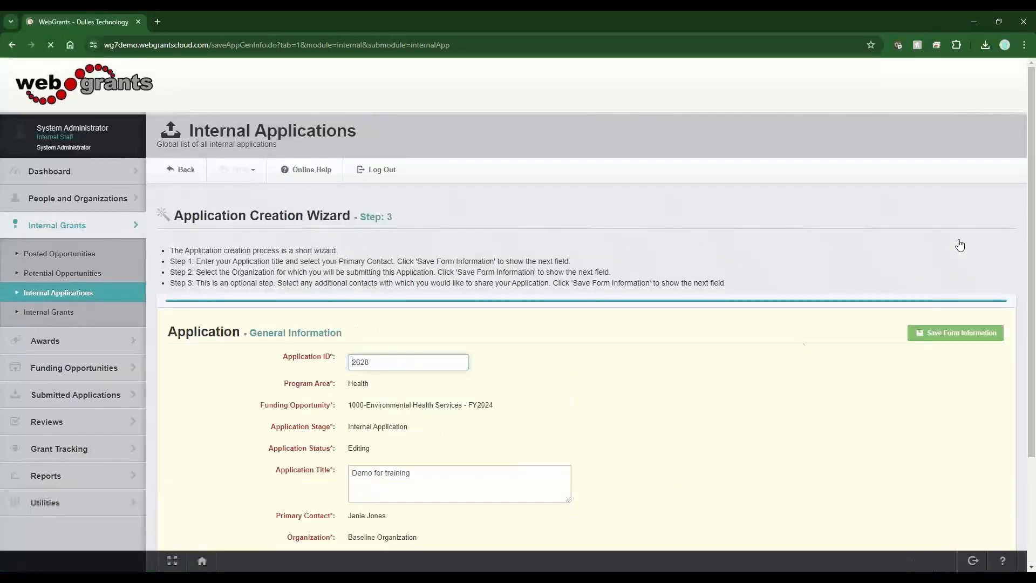
- Finish the application creation wizard by saving the last form without any additional contacts
{"action": "scroll", "coordinate": [748, 378], "scroll_direction": "down", "scroll_amount": 2}
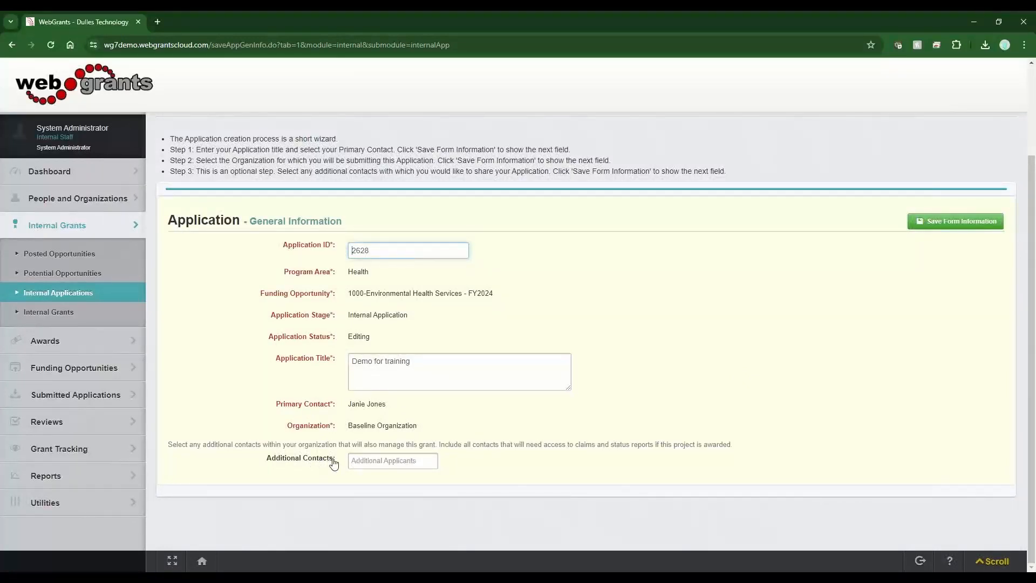
{"action": "left_click_drag", "start_coordinate": [333, 461], "coordinate": [264, 460]}
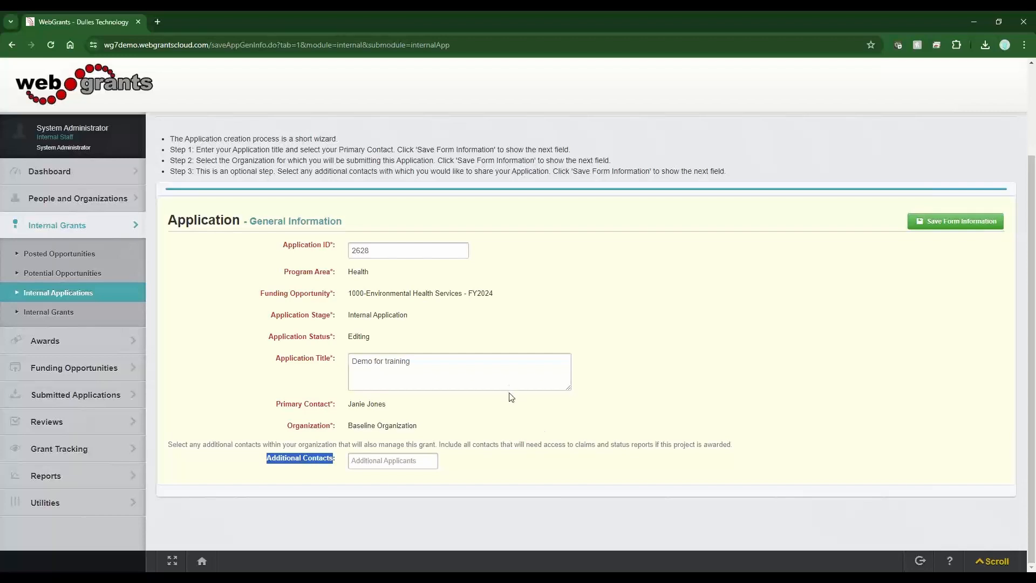
{"action": "left_click", "coordinate": [950, 224]}
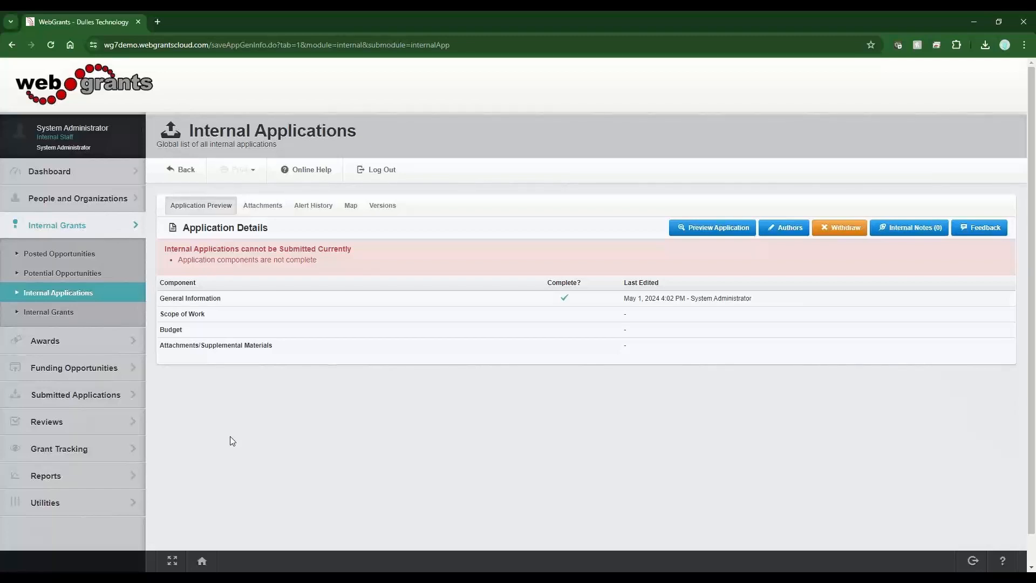
- View the application's Attachments/Supplemental Materials and Scope of Work components, leaving the scope form without entering anything
{"action": "left_click", "coordinate": [224, 346]}
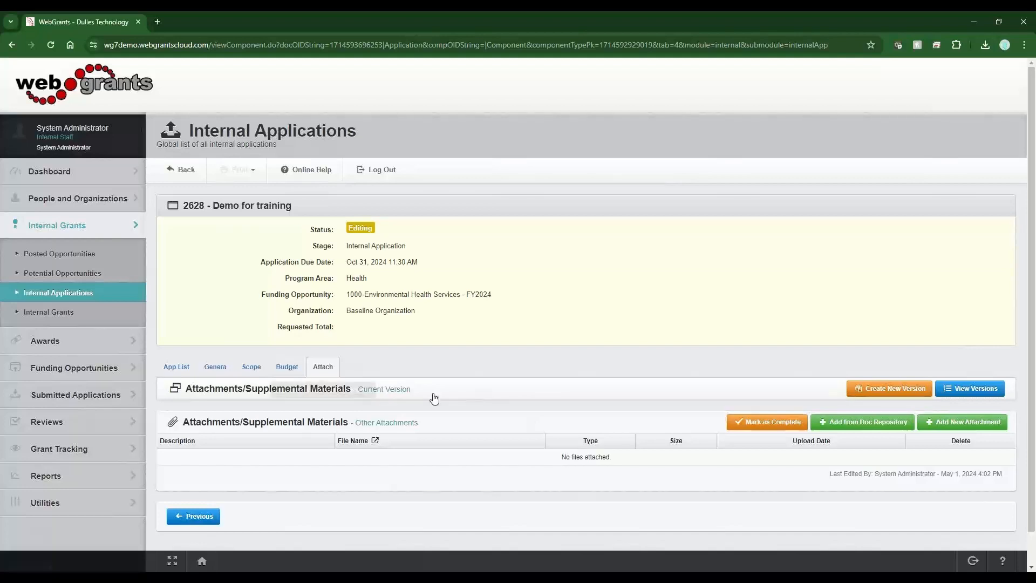
{"action": "left_click", "coordinate": [258, 366]}
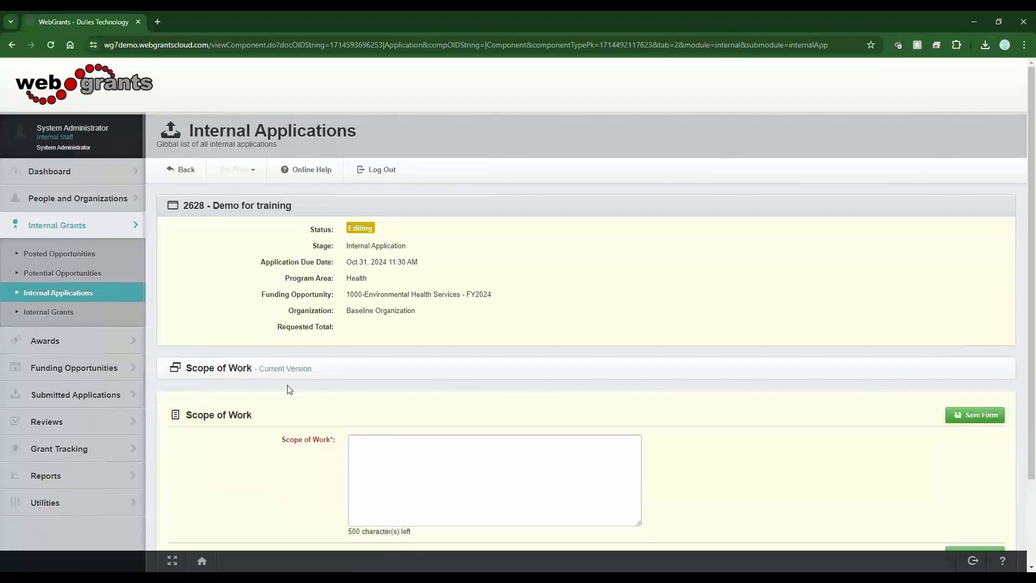
{"action": "left_click", "coordinate": [187, 171]}
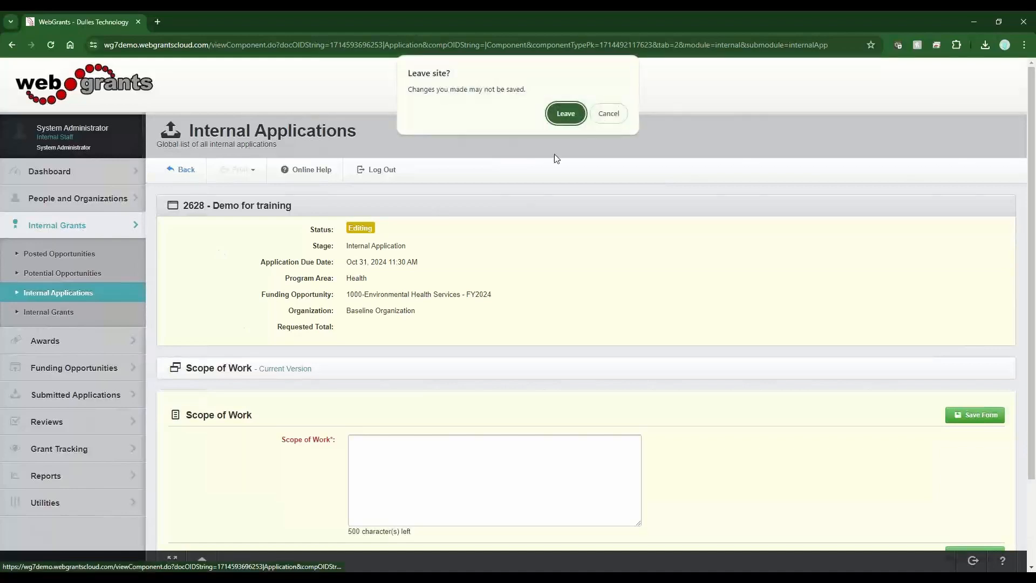
{"action": "left_click", "coordinate": [565, 114]}
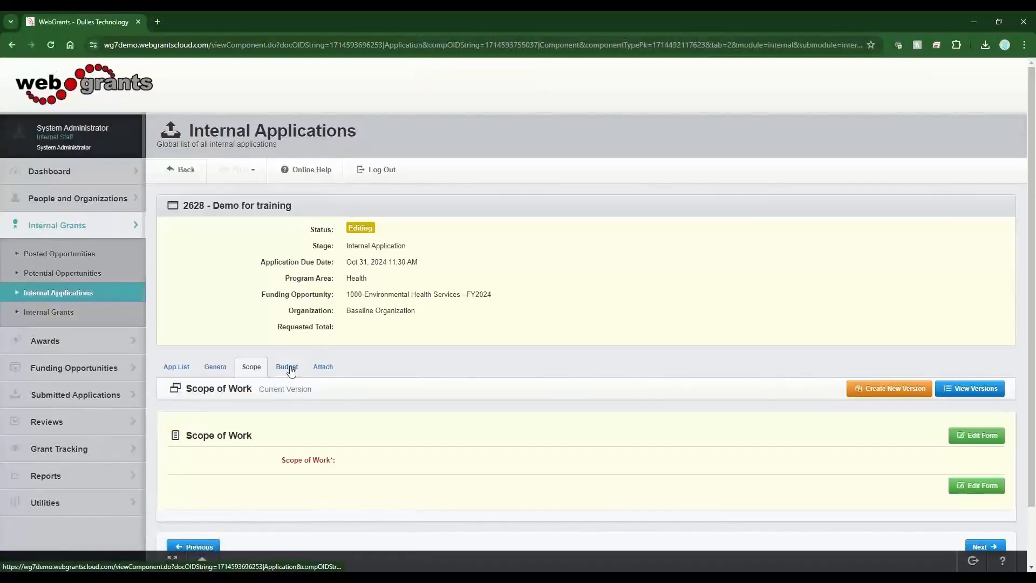
- View the Budget component and its new entry form, leave without saving a row, and return to the application's component list
{"action": "left_click", "coordinate": [290, 368]}
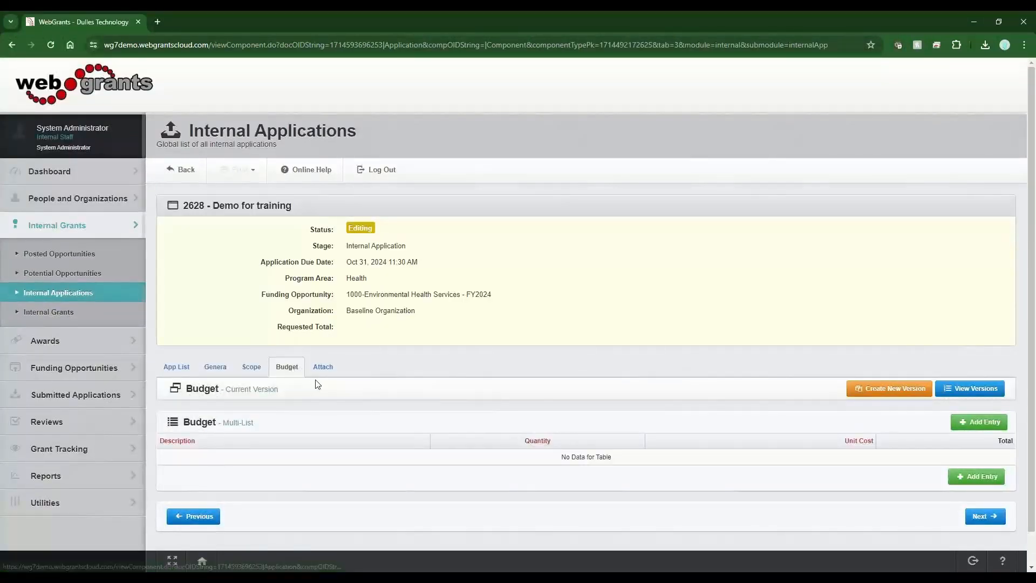
{"action": "scroll", "coordinate": [324, 386], "scroll_direction": "down", "scroll_amount": 1}
{"action": "left_click", "coordinate": [978, 388]}
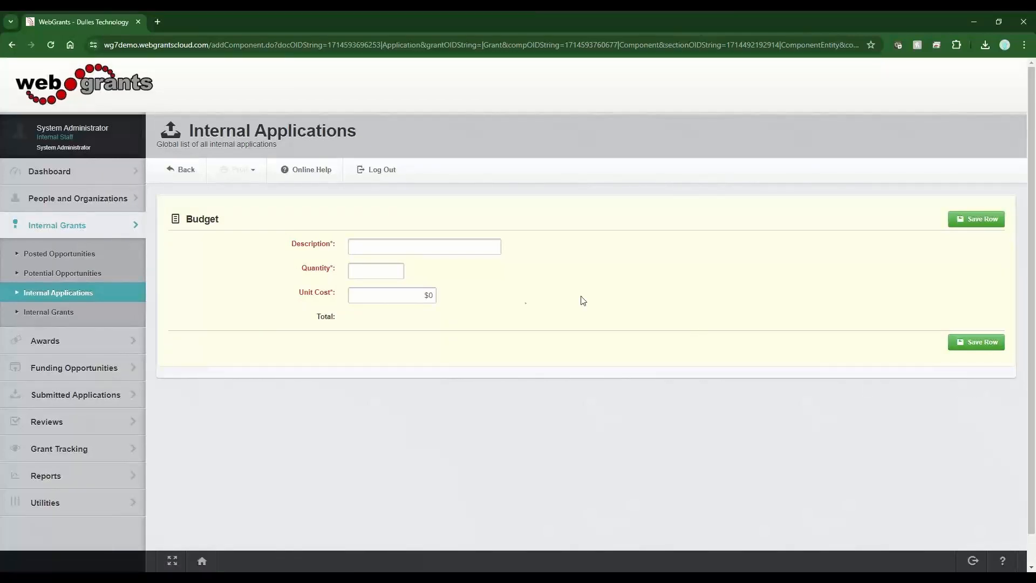
{"action": "left_click", "coordinate": [184, 180]}
{"action": "left_click", "coordinate": [566, 112]}
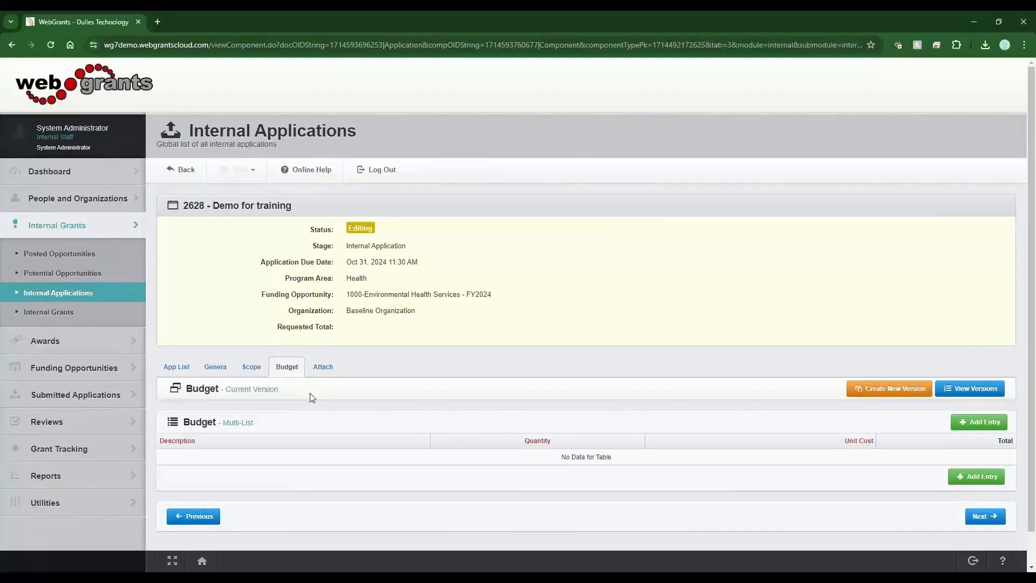
{"action": "left_click", "coordinate": [172, 367]}
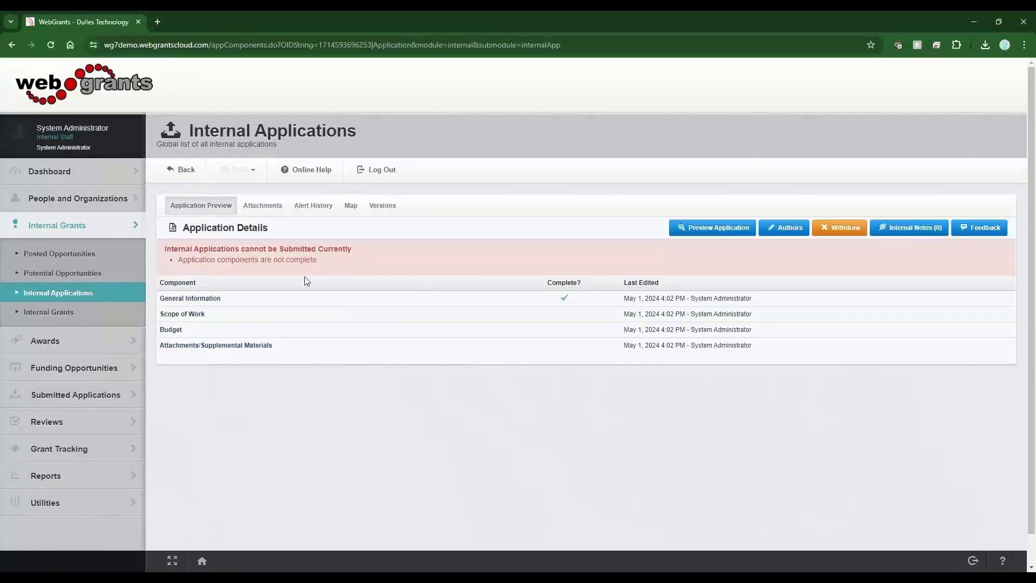
- View the application's assigned authors and open the New Author form to examine its fields, including Due Date
{"action": "left_click", "coordinate": [765, 233]}
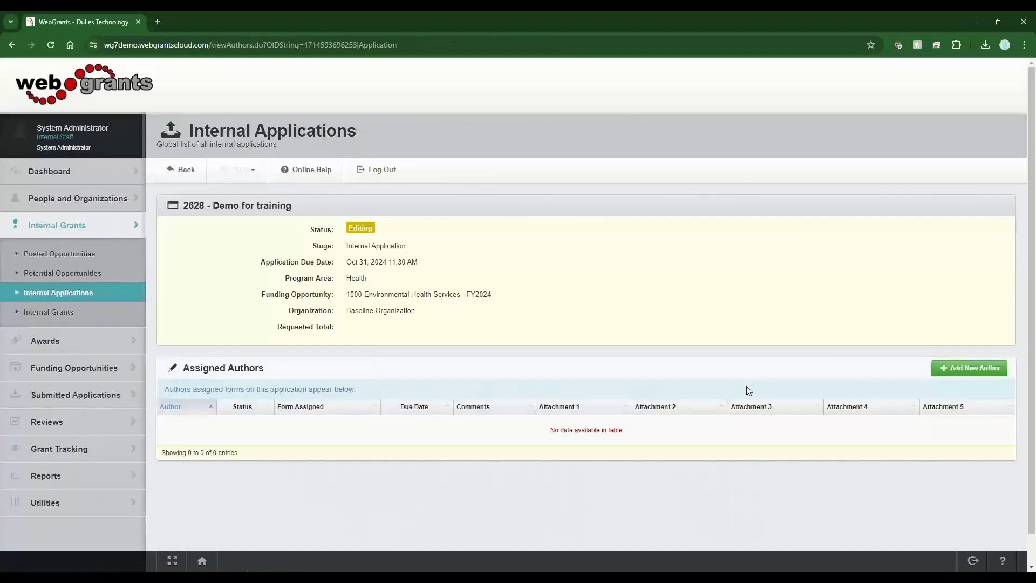
{"action": "left_click", "coordinate": [990, 370]}
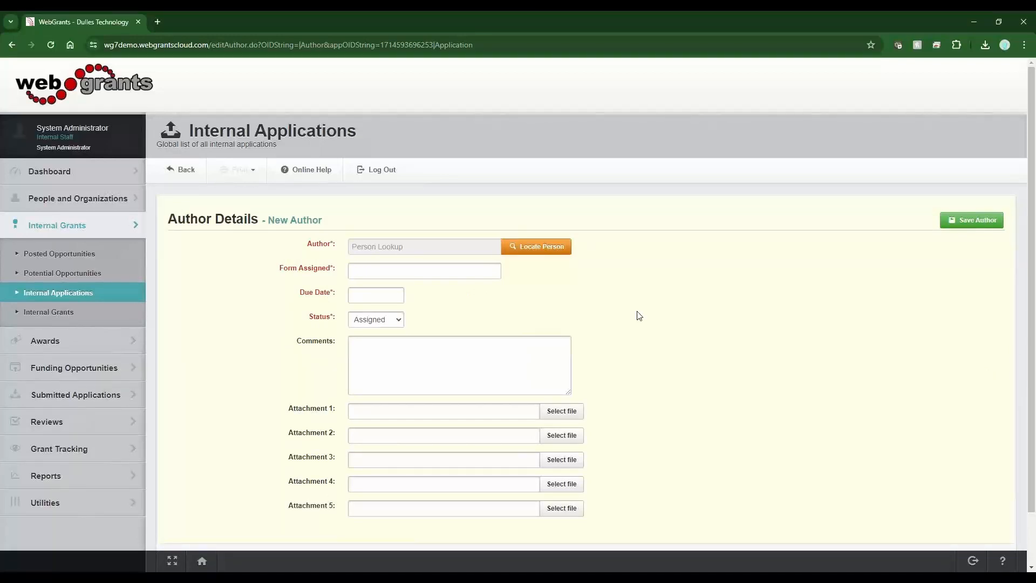
{"action": "left_click_drag", "start_coordinate": [324, 296], "coordinate": [281, 298]}
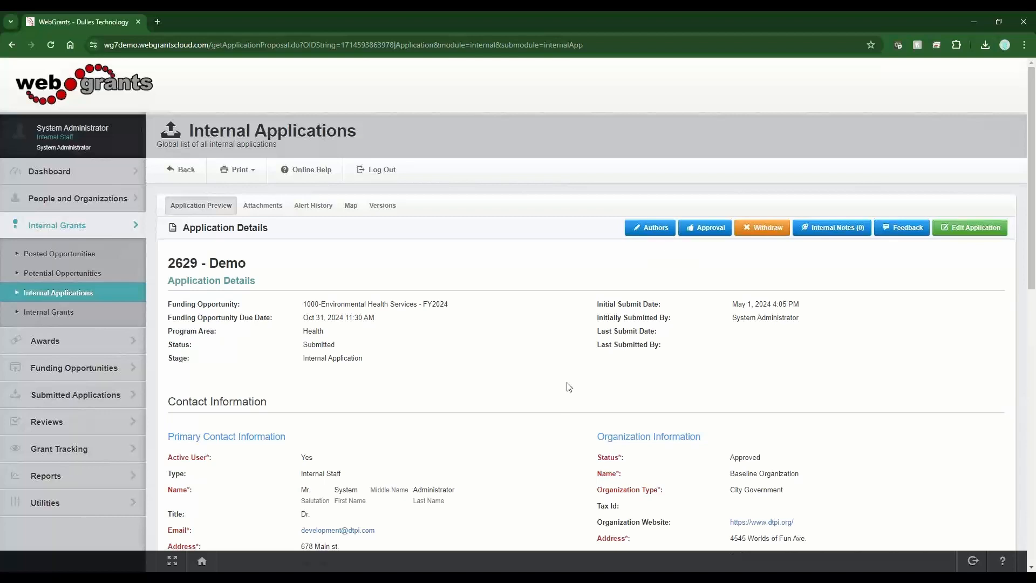
- View the active internal grants and the new internal grant form, leaving it blank and returning to the list
{"action": "left_click", "coordinate": [48, 312]}
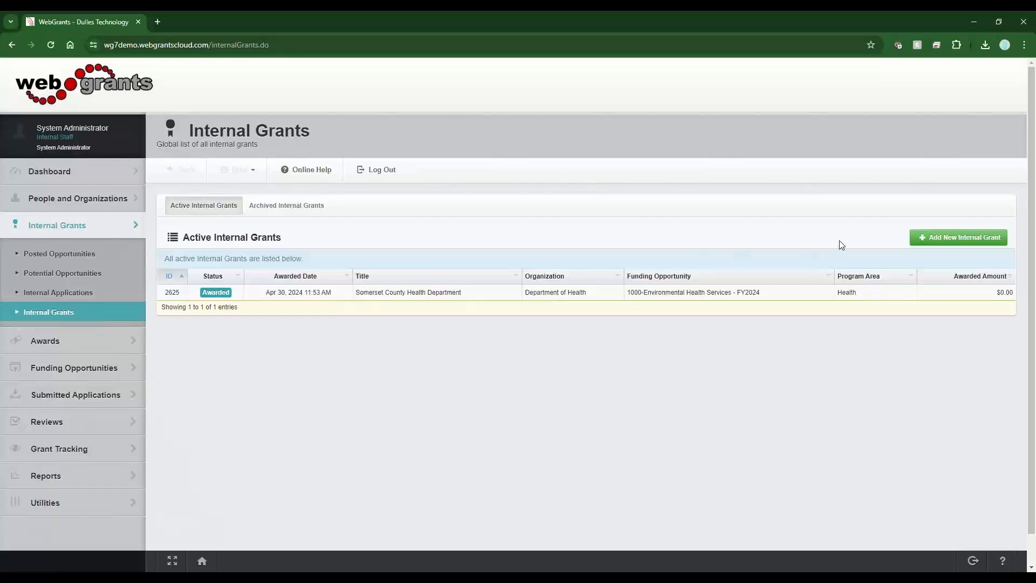
{"action": "left_click", "coordinate": [938, 239]}
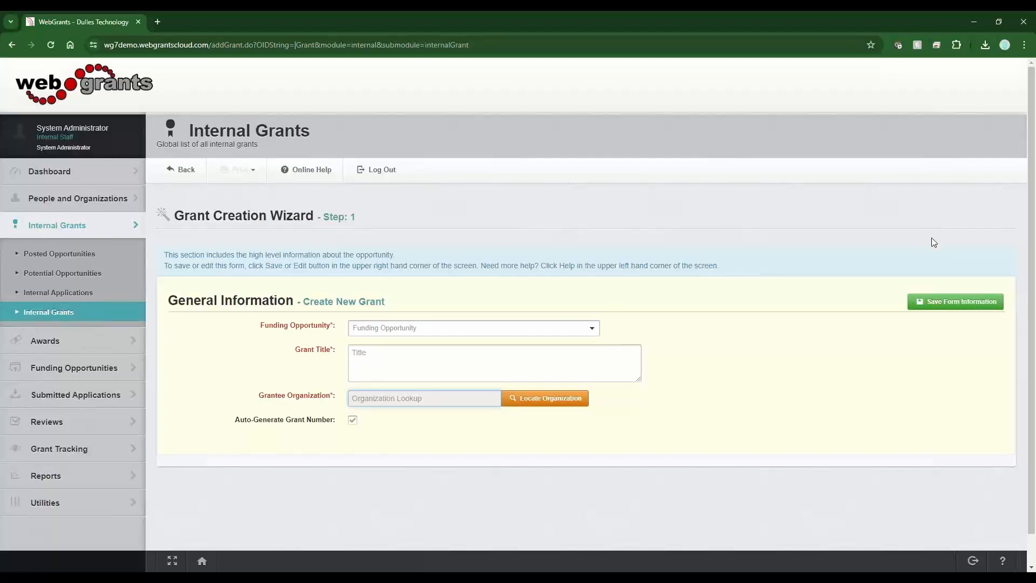
{"action": "left_click", "coordinate": [79, 313]}
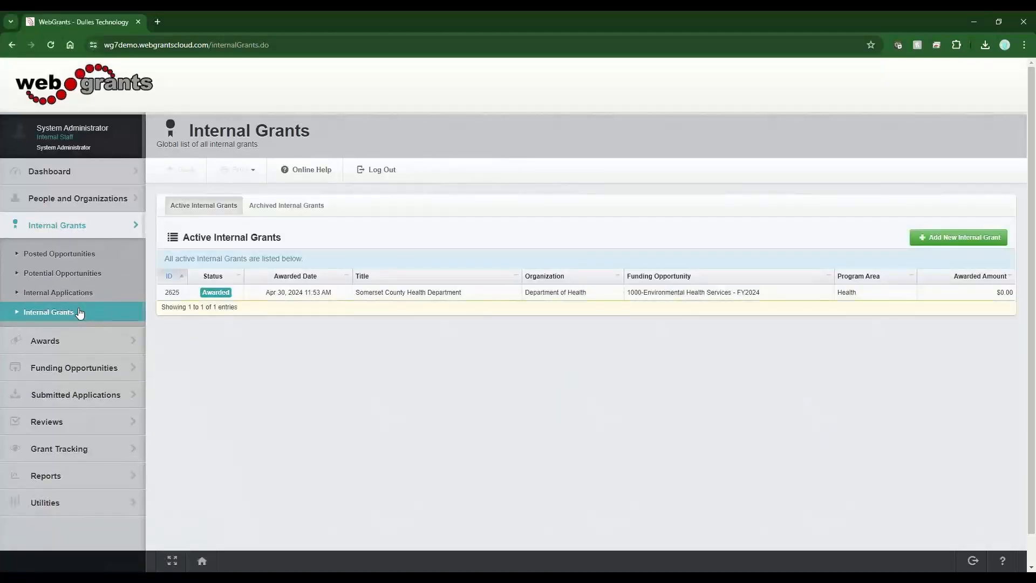
- Open the internal grant Somerset County Health Department and examine its grant components
{"action": "left_click", "coordinate": [331, 295]}
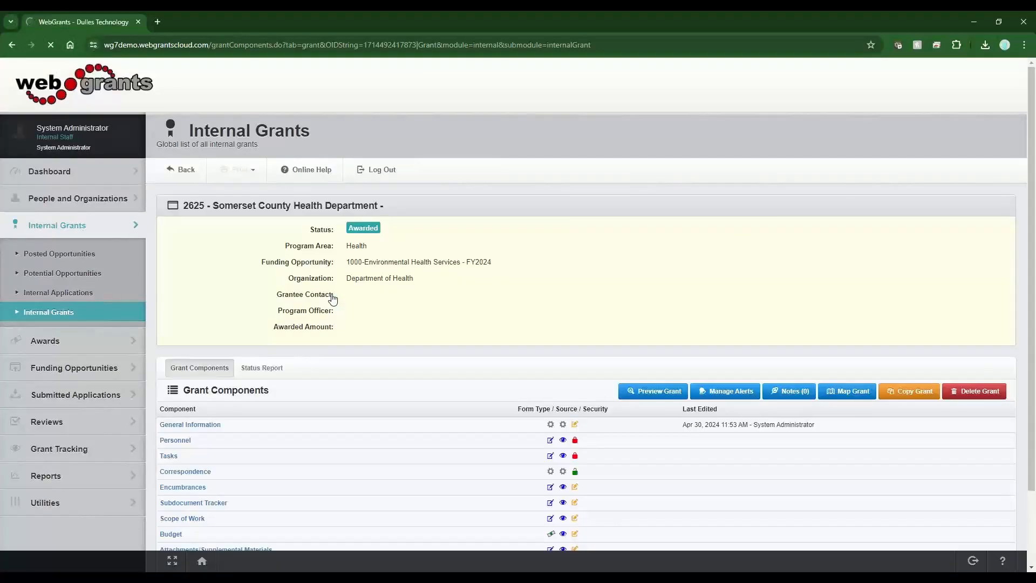
{"action": "scroll", "coordinate": [333, 299], "scroll_direction": "down", "scroll_amount": 2}
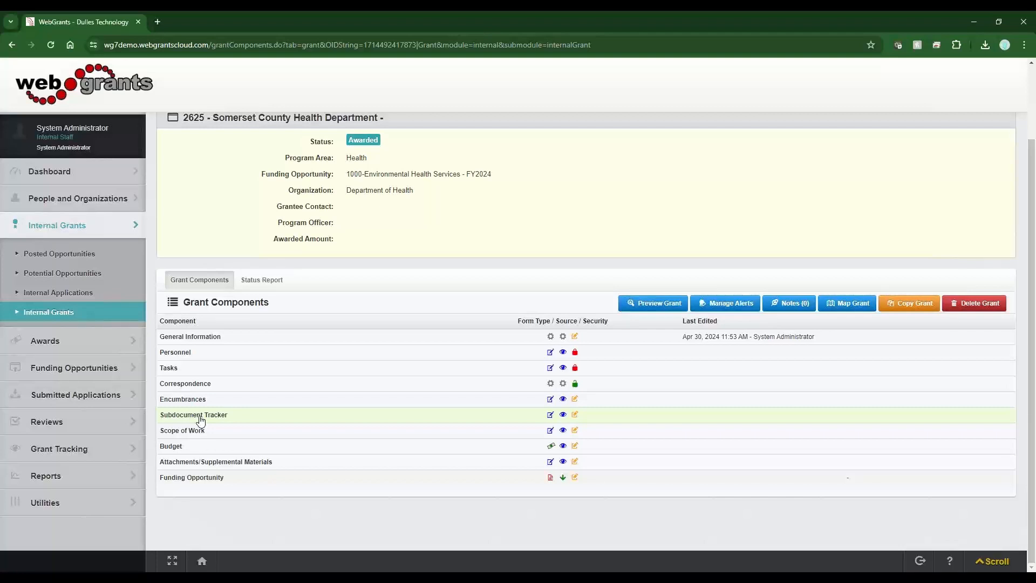
{"action": "left_click_drag", "start_coordinate": [159, 448], "coordinate": [228, 519]}
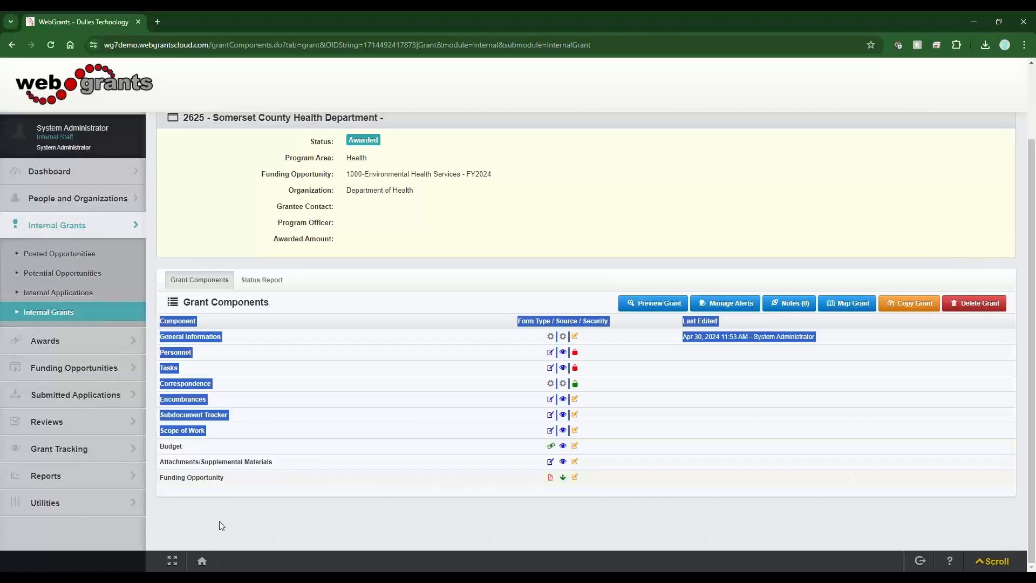
{"action": "left_click", "coordinate": [216, 524]}
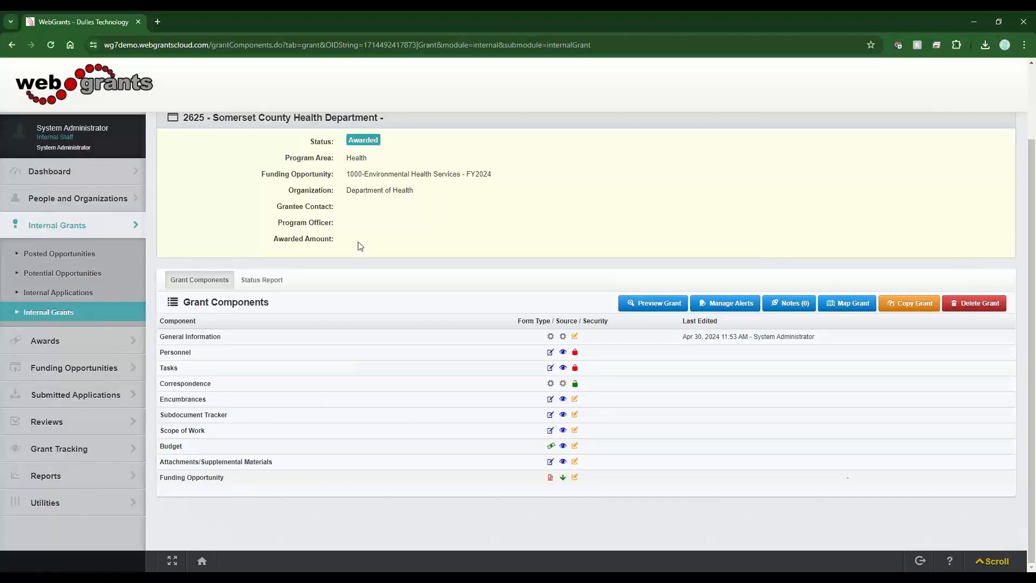
{"action": "scroll", "coordinate": [361, 246], "scroll_direction": "up", "scroll_amount": 2}
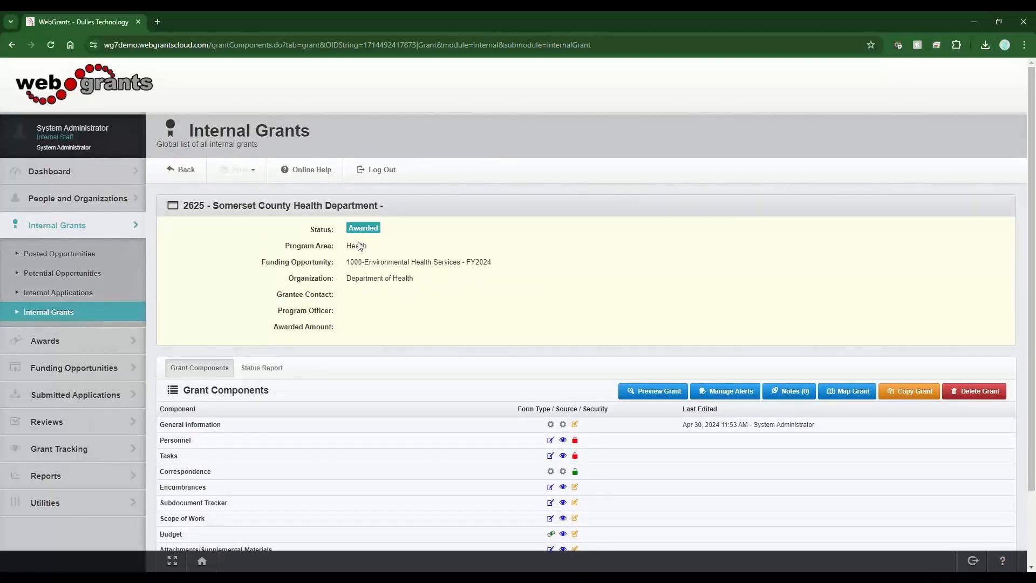
- View the list of active awards and expand the Internal Grants module again
{"action": "left_click", "coordinate": [67, 348]}
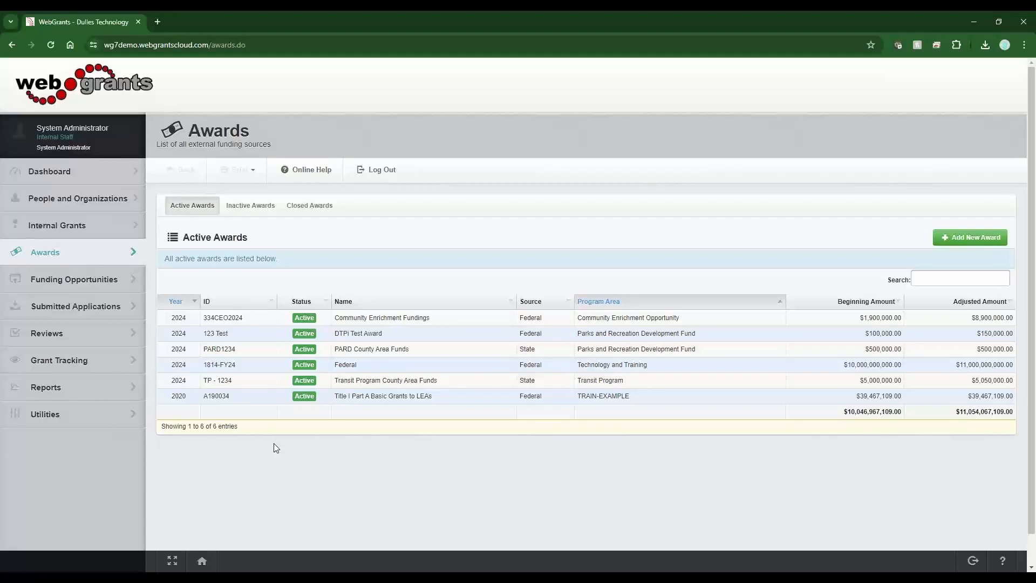
{"action": "left_click", "coordinate": [108, 224]}
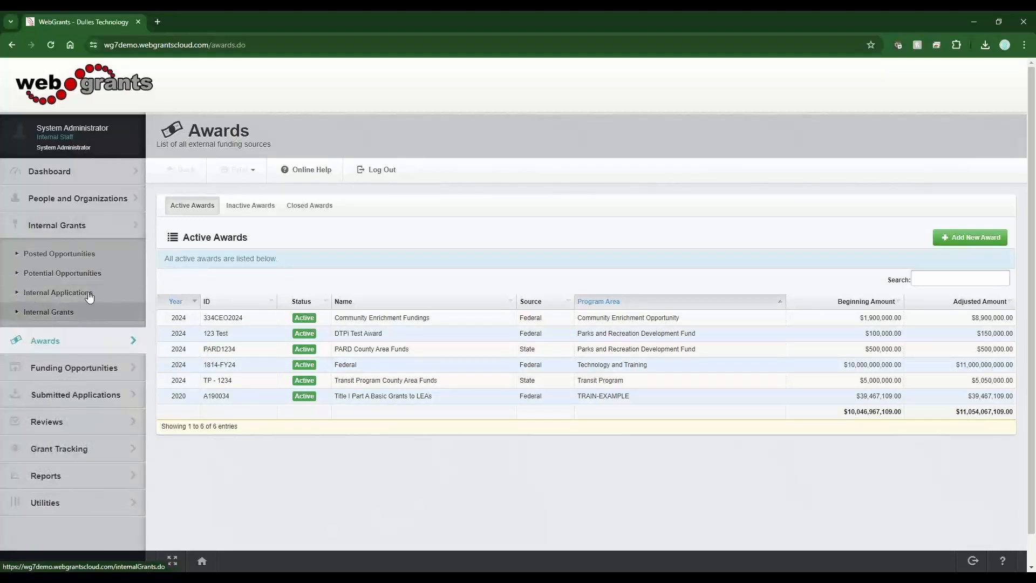